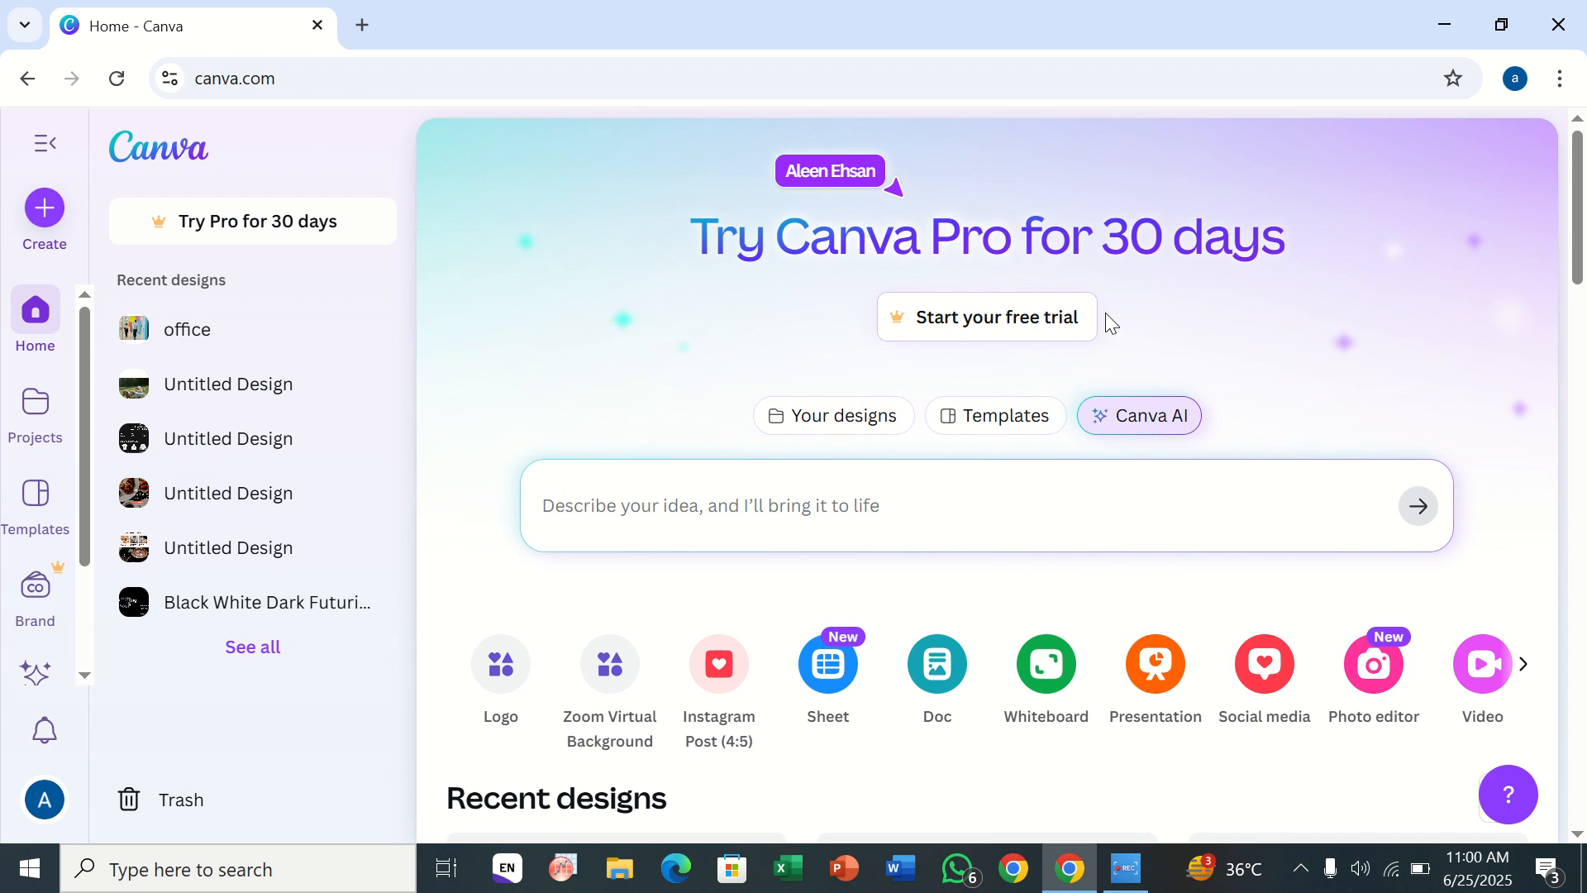
pyautogui.scroll(-2, 865, 311)
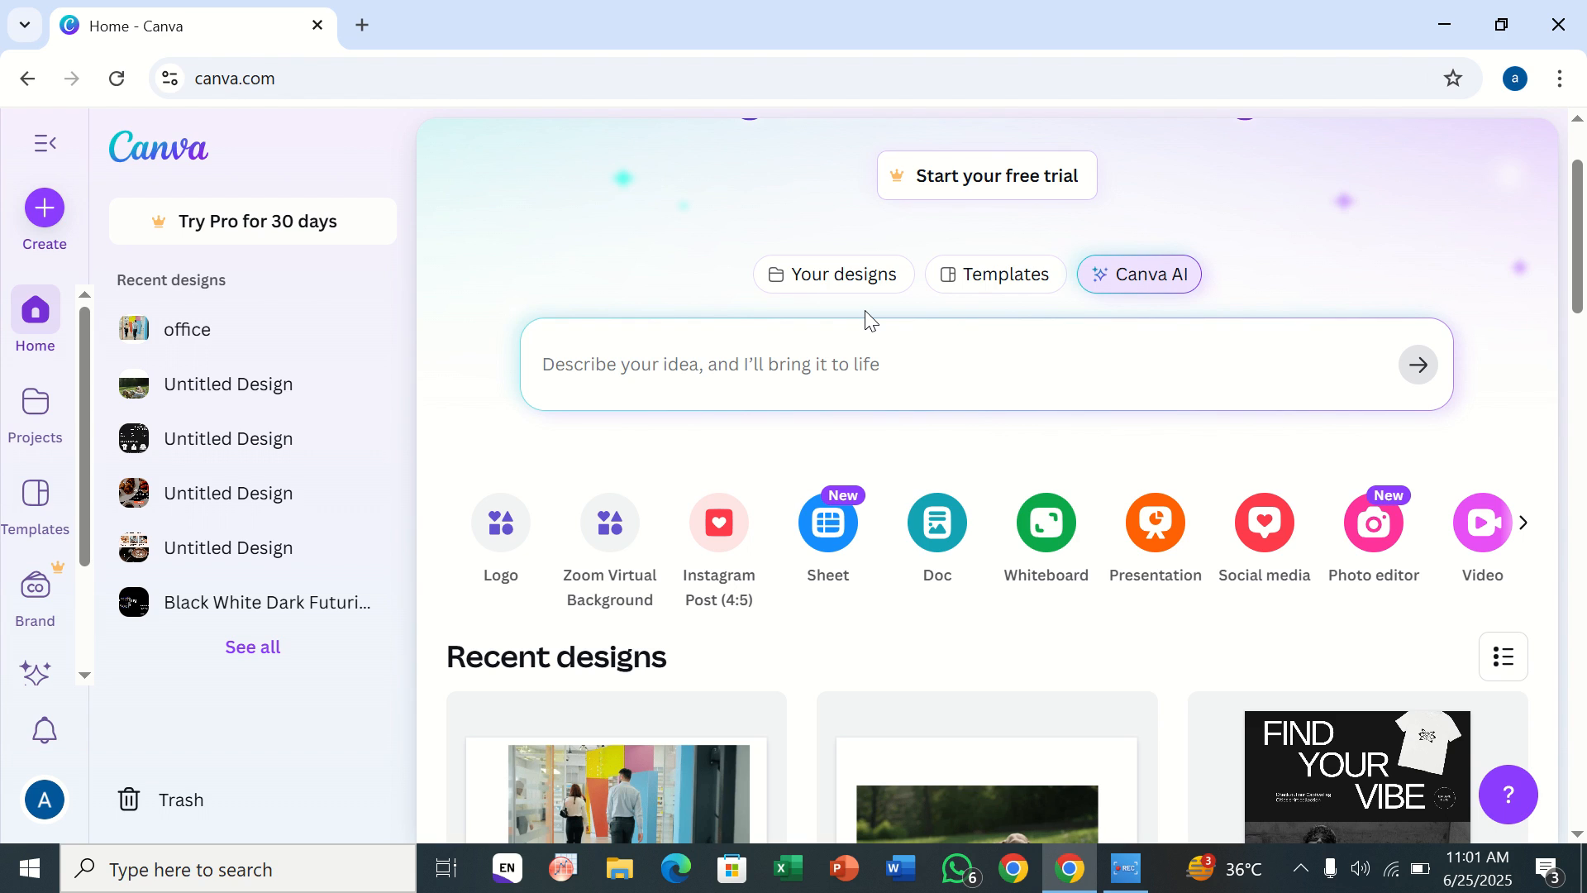
pyautogui.click(661, 386)
pyautogui.scroll(2, 808, 157)
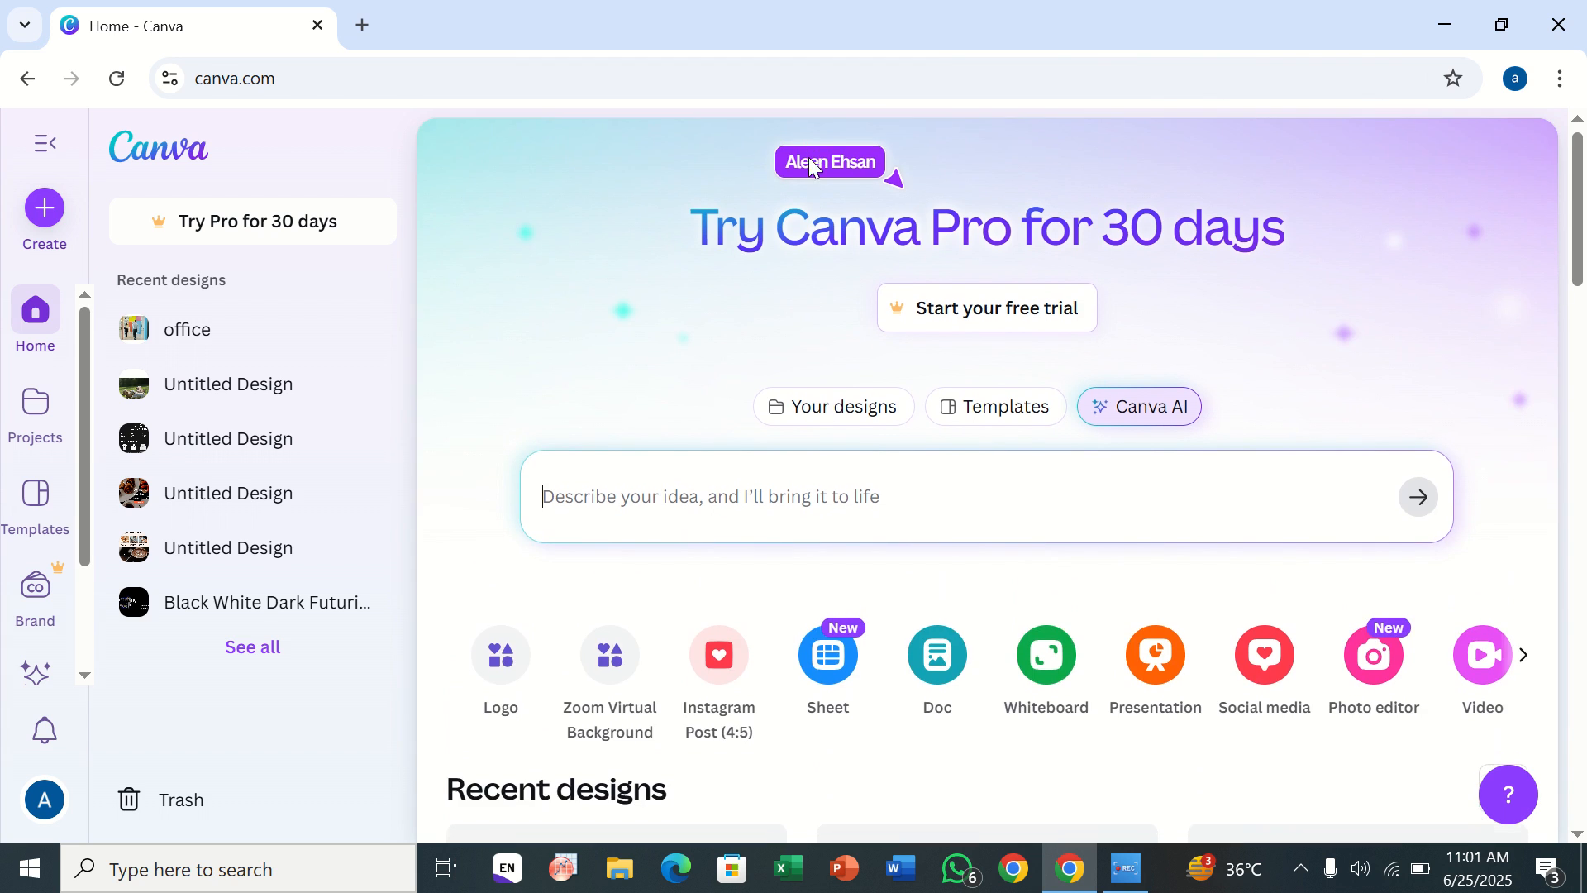
pyautogui.scroll(-1, 809, 157)
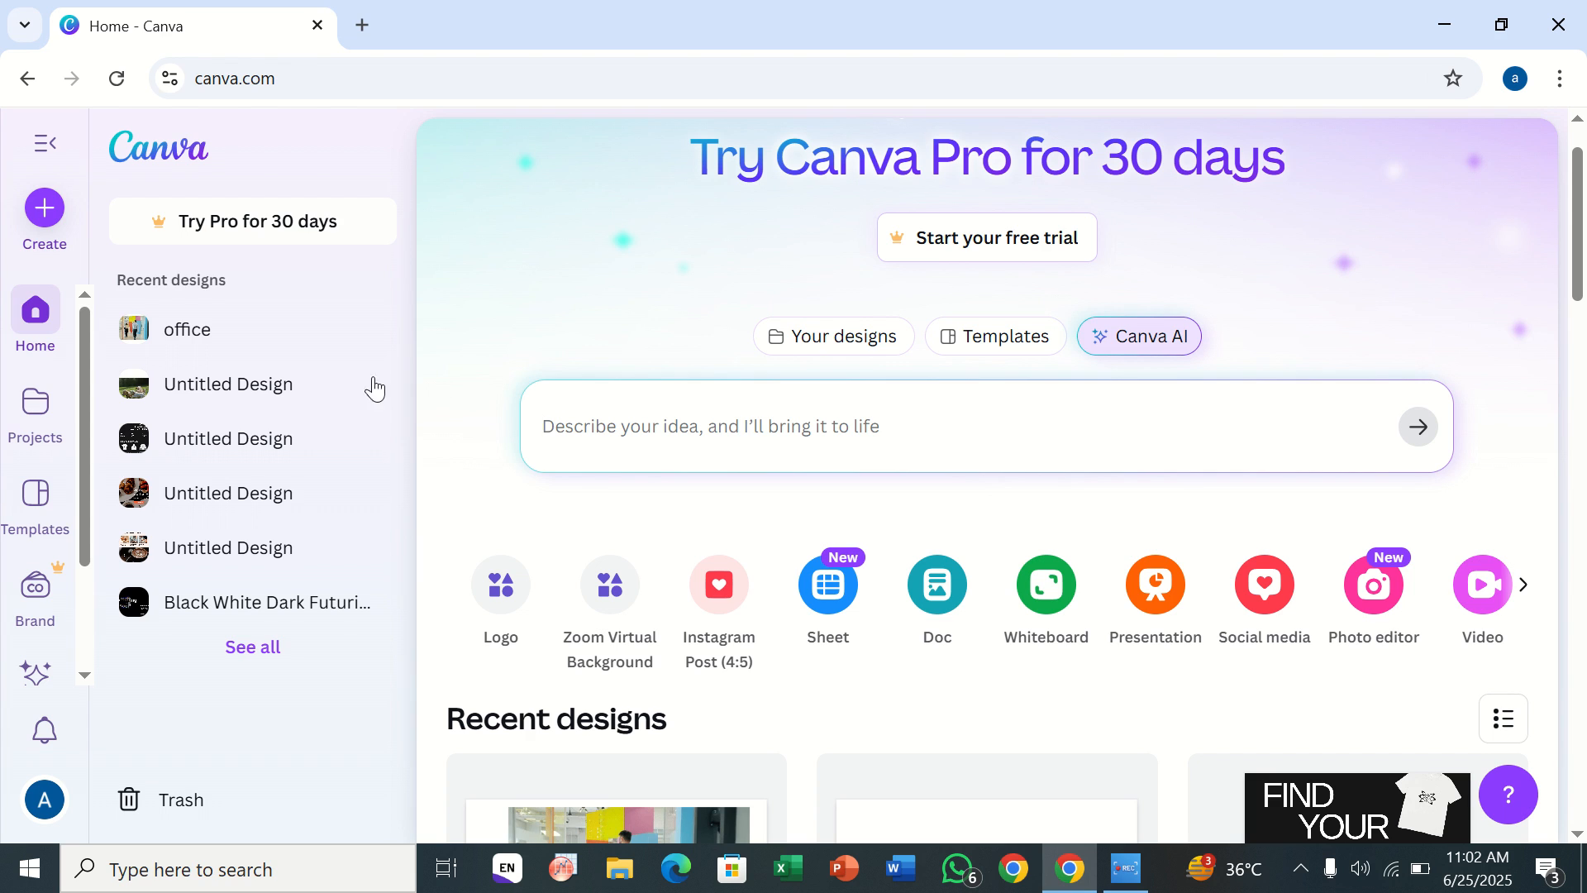
# - Open Canva AI, look through its sample ideas, and switch the assistant to Code for me mode
pyautogui.scroll(-2, 20, 514)
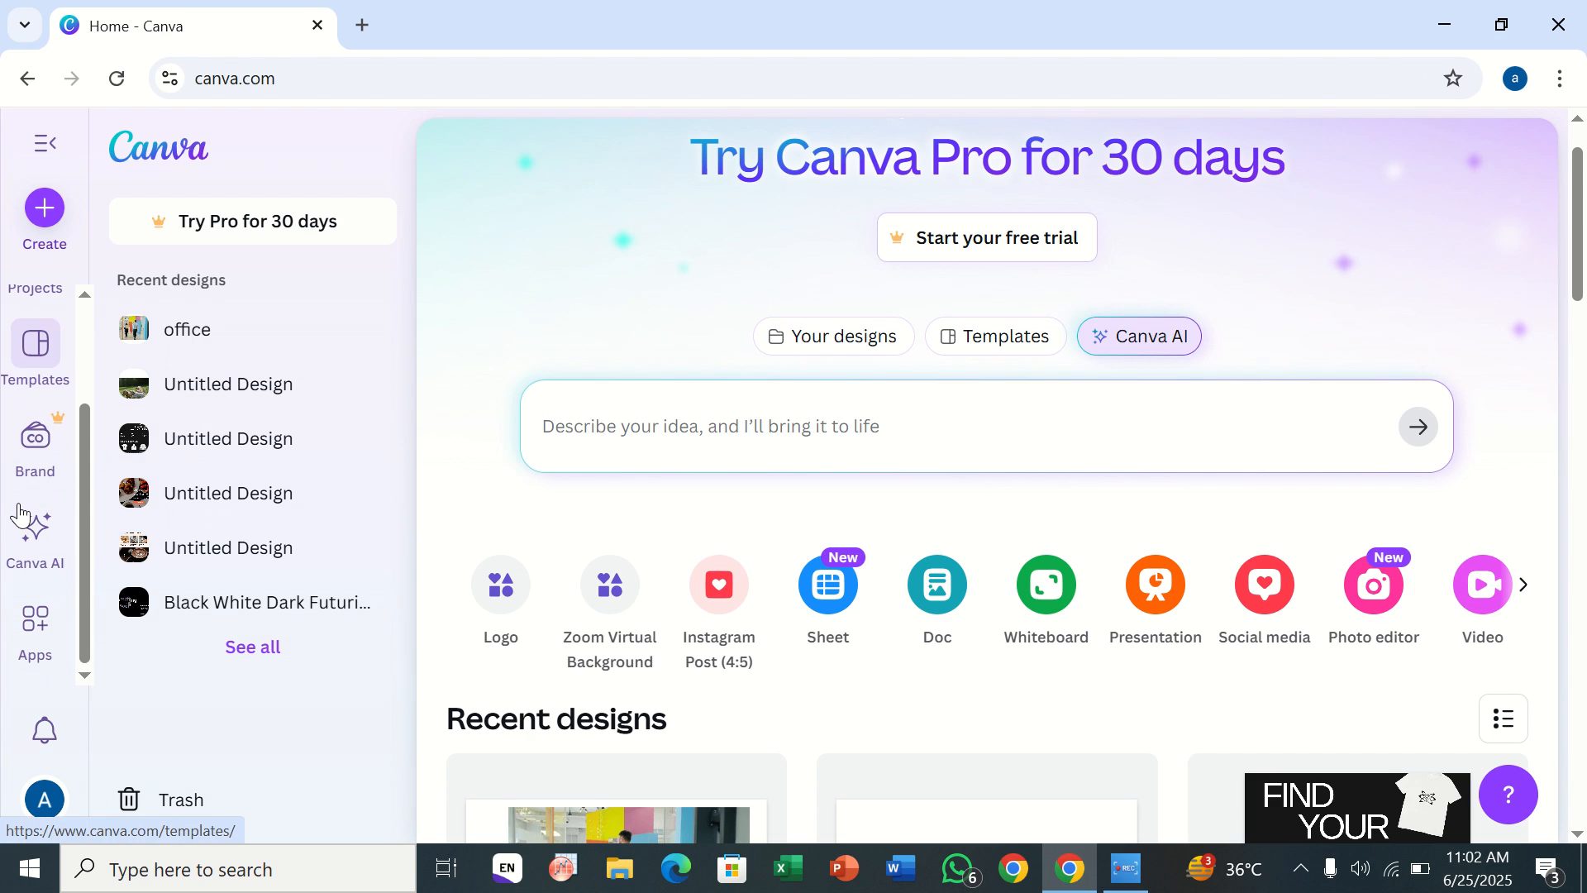
pyautogui.click(45, 570)
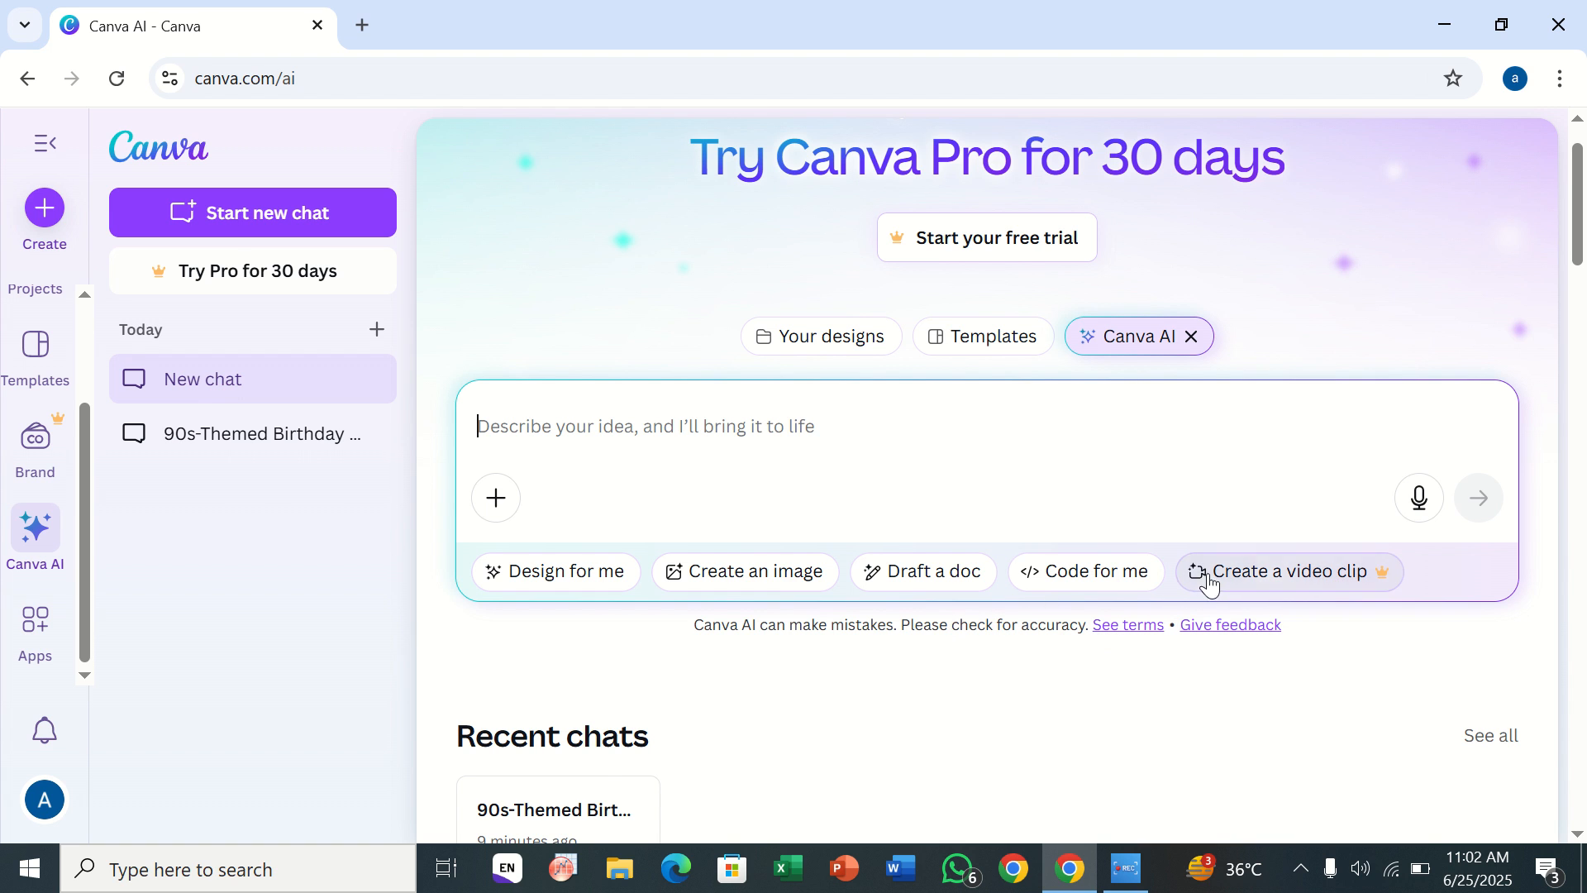
pyautogui.scroll(-10, 934, 770)
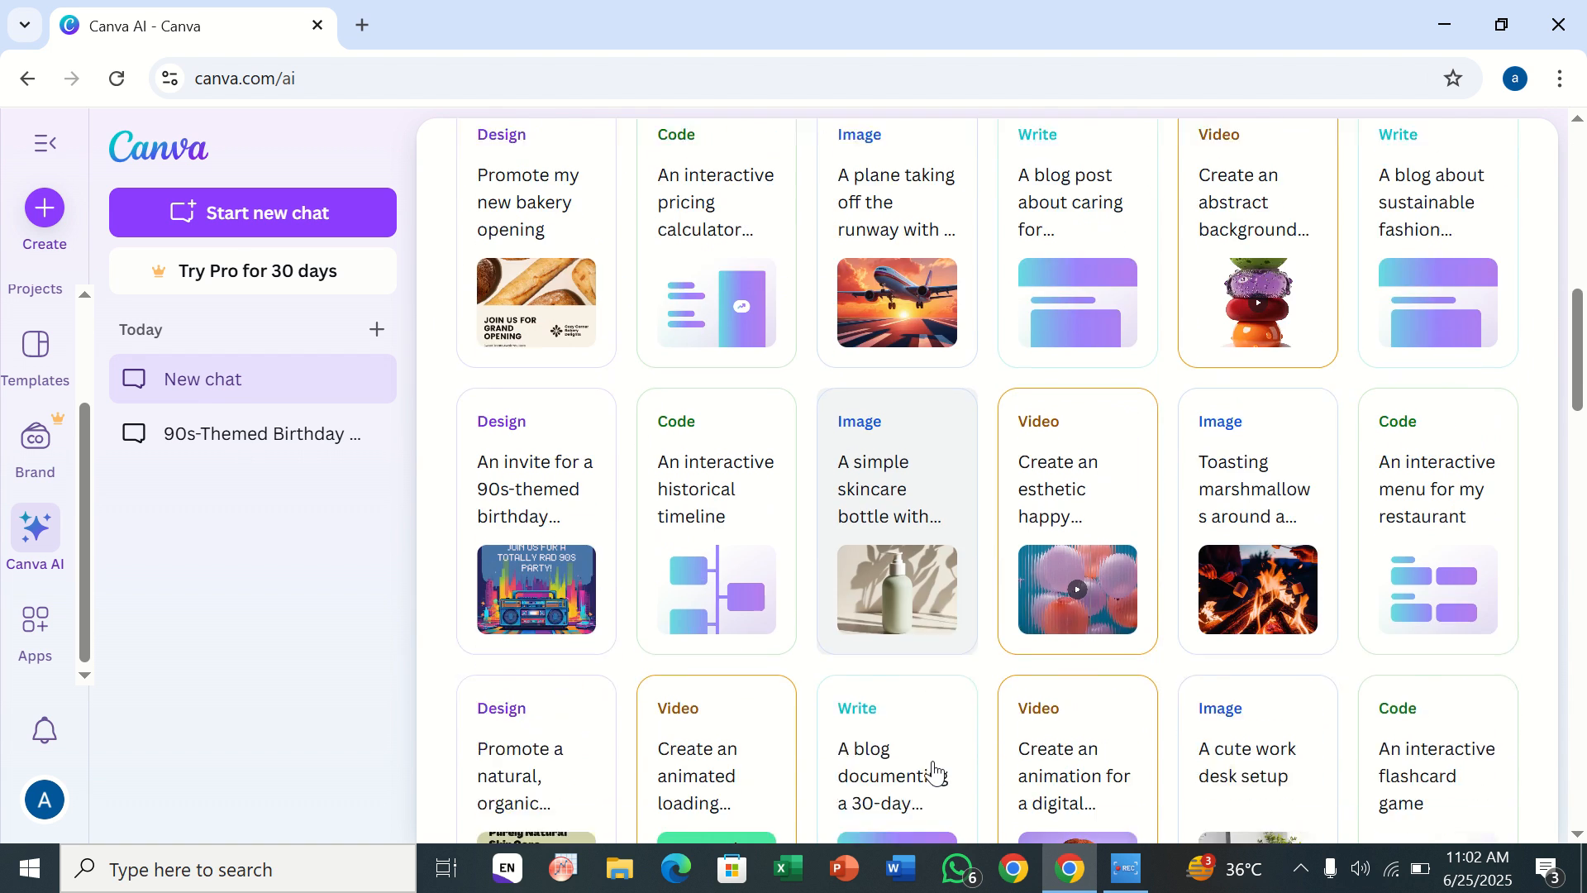
pyautogui.scroll(1, 933, 772)
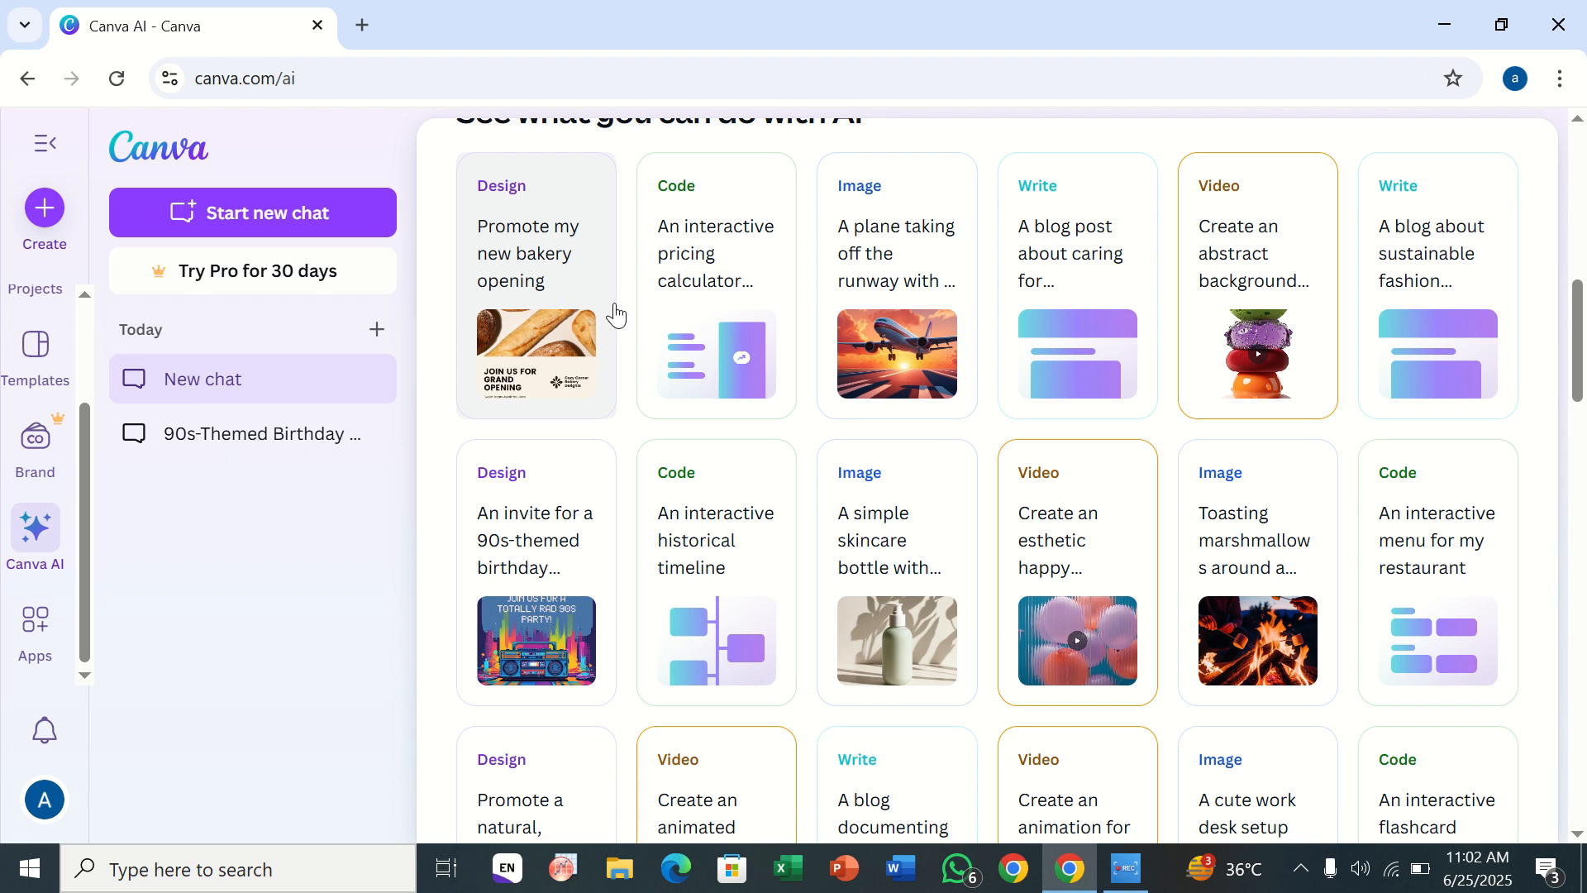
pyautogui.scroll(2, 644, 312)
pyautogui.scroll(2, 643, 312)
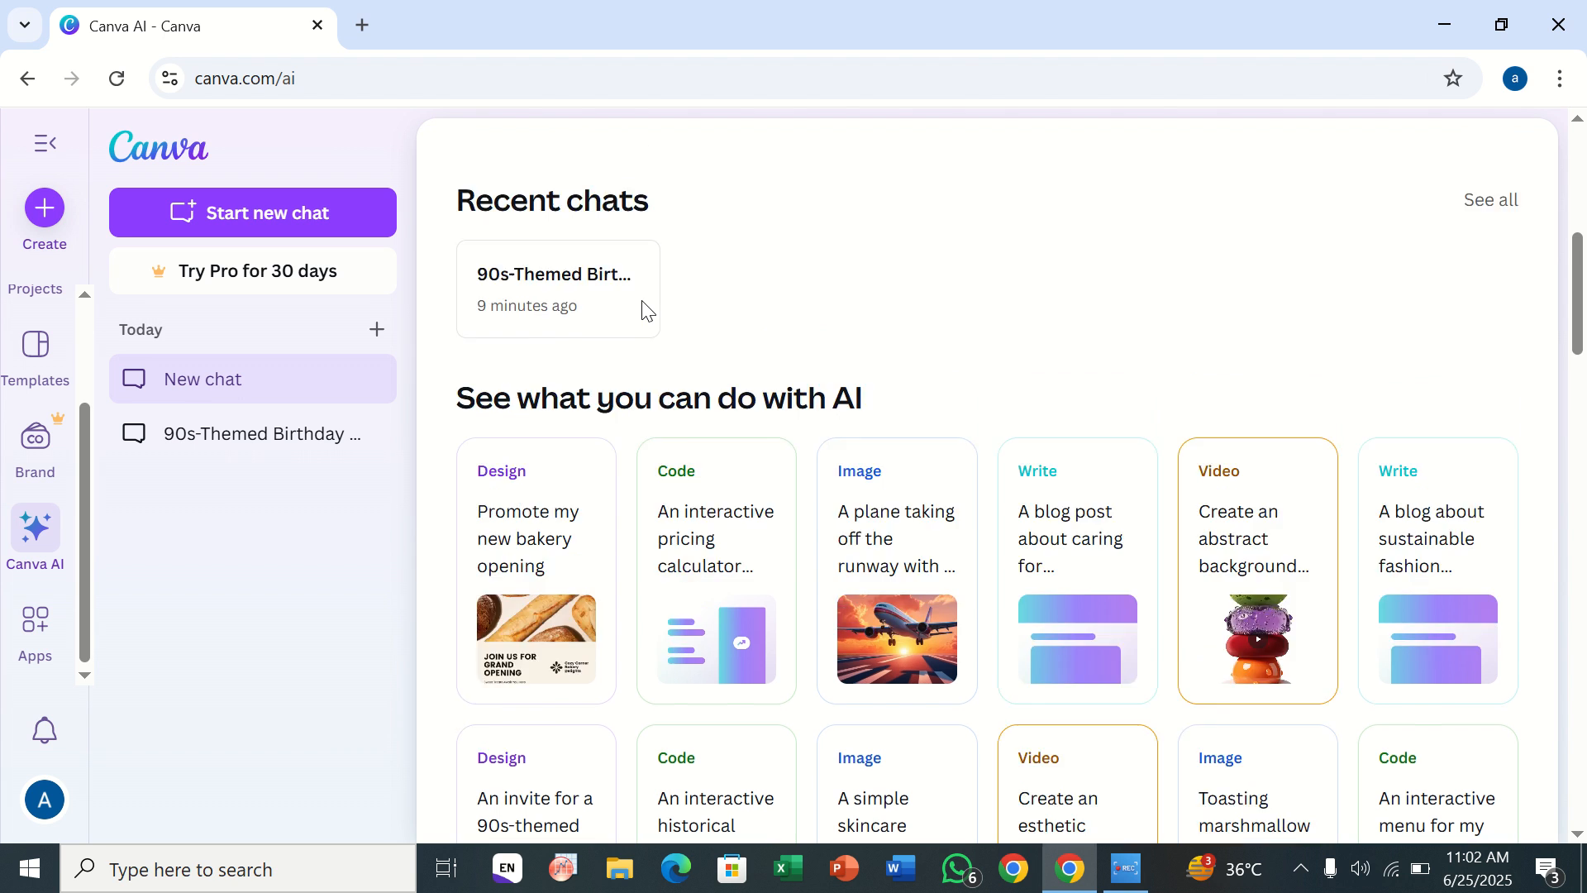
pyautogui.scroll(4, 641, 309)
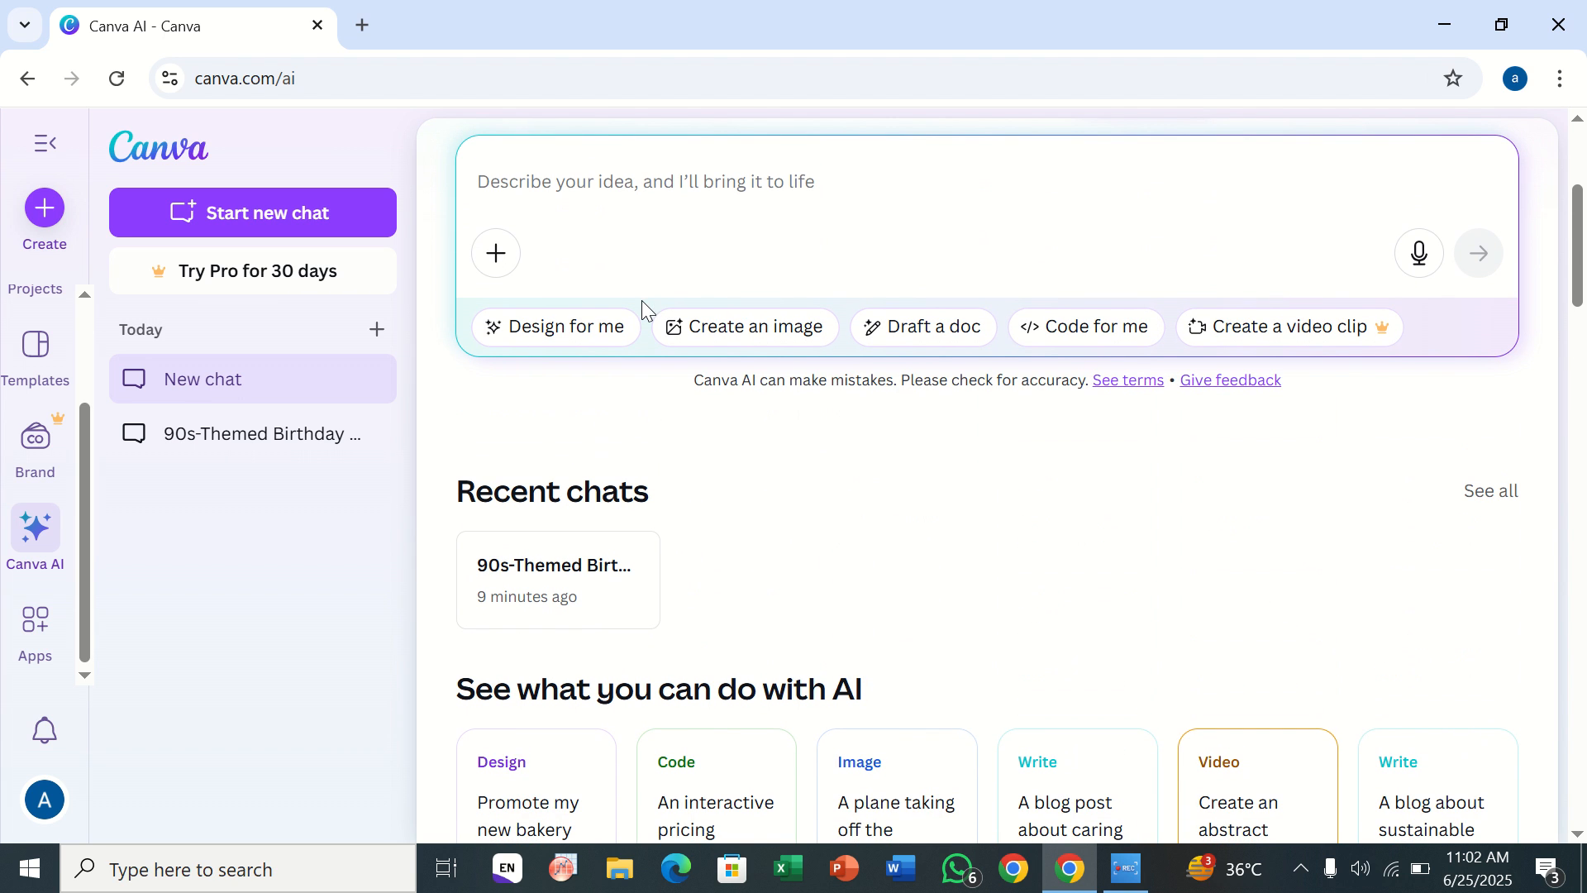
pyautogui.click(1029, 341)
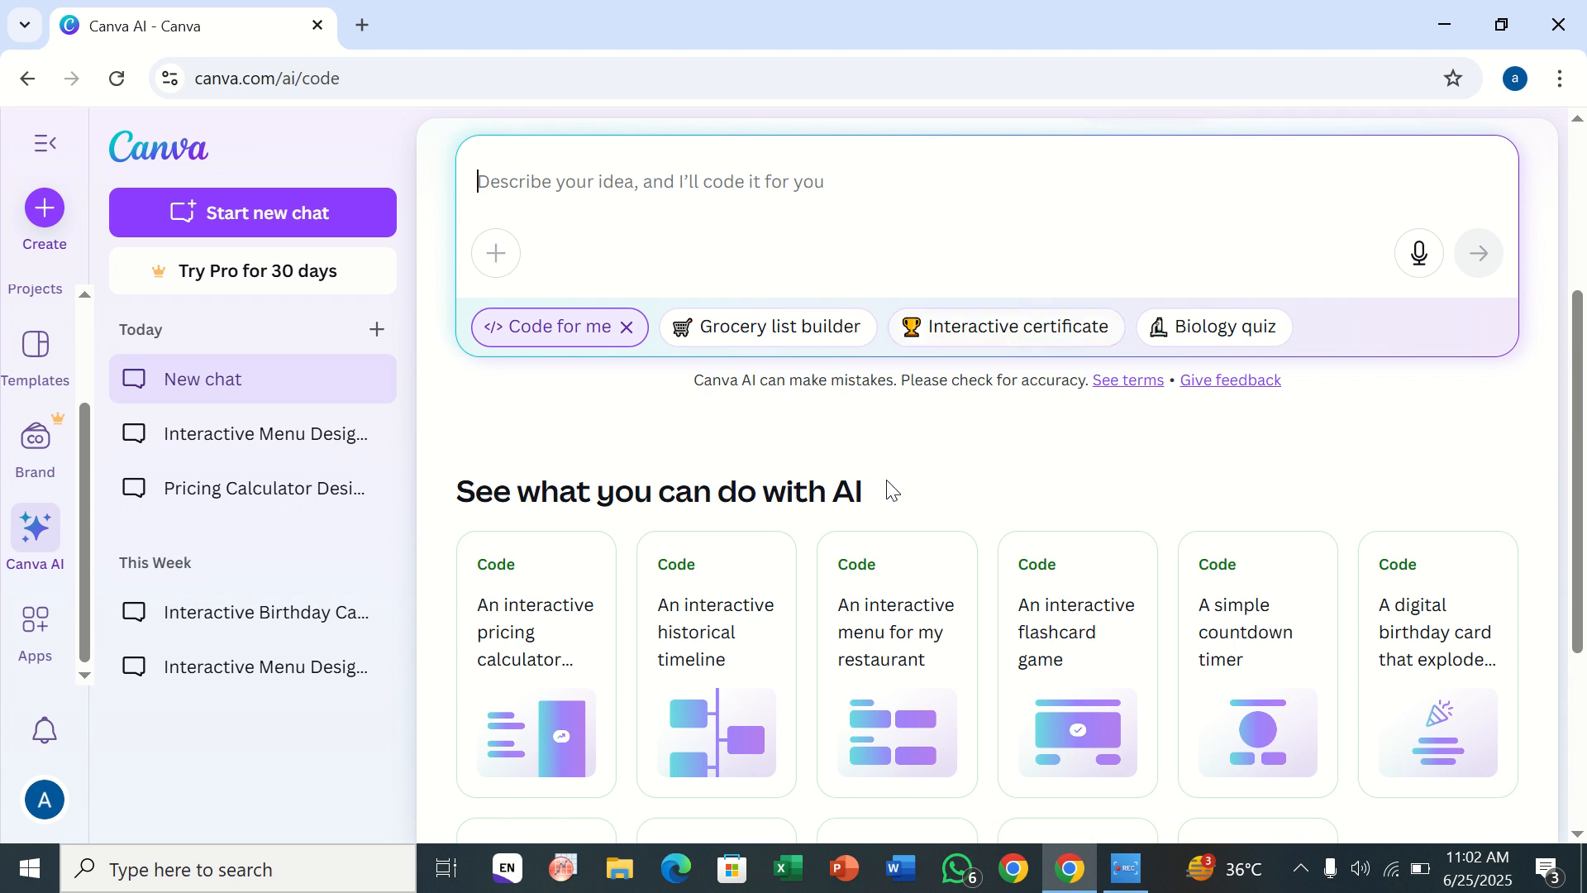
# - Load the sample coding prompt for an interactive restaurant menu into the Canva AI prompt
pyautogui.scroll(-3, 760, 467)
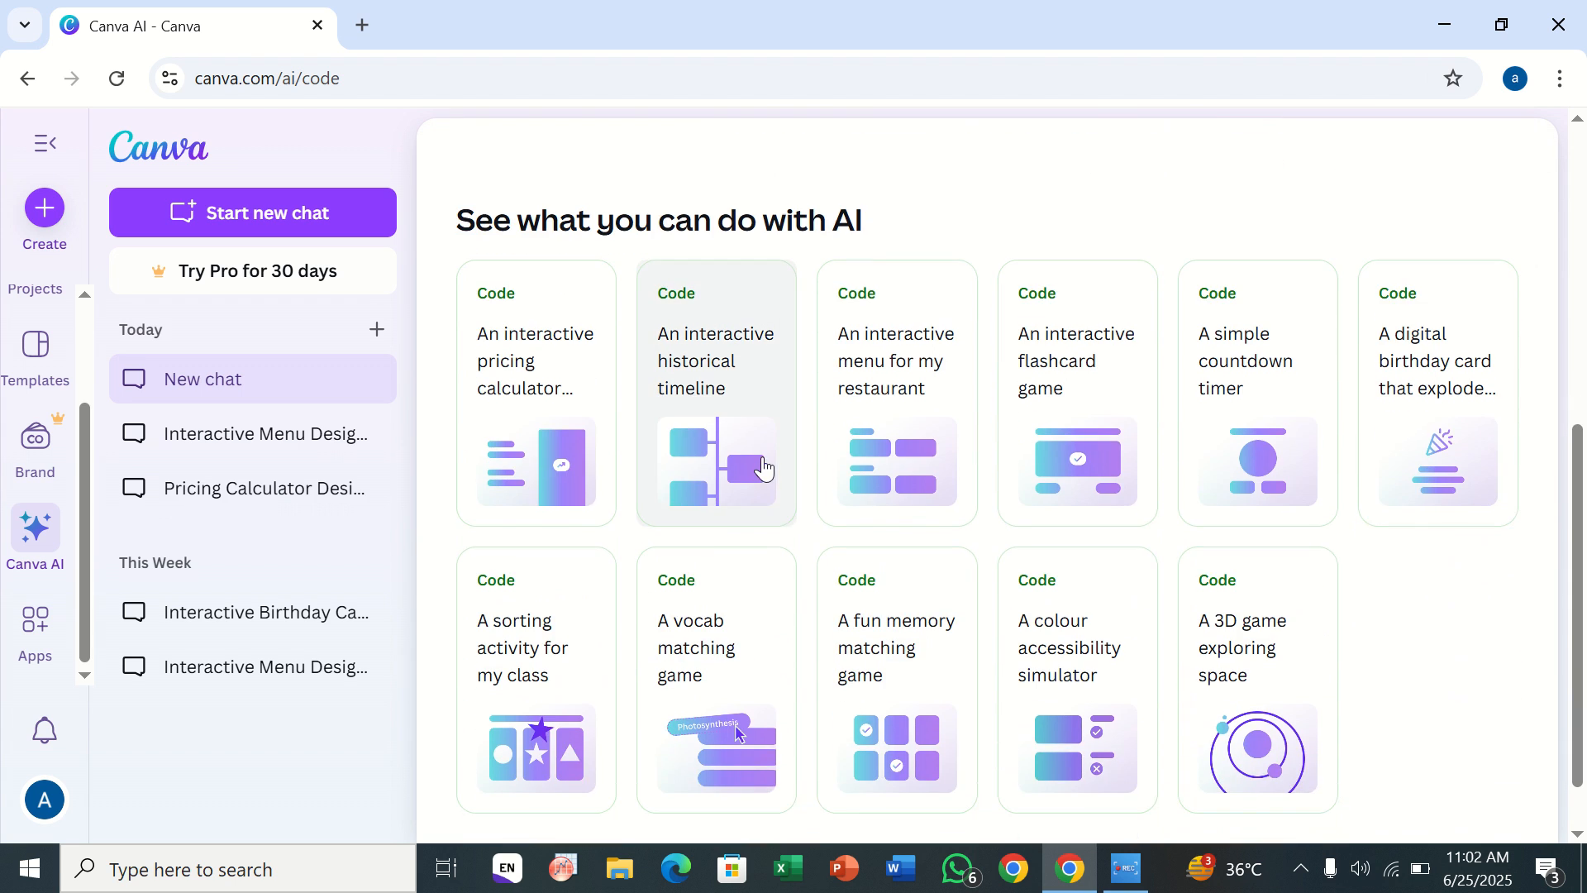
pyautogui.scroll(-1, 762, 463)
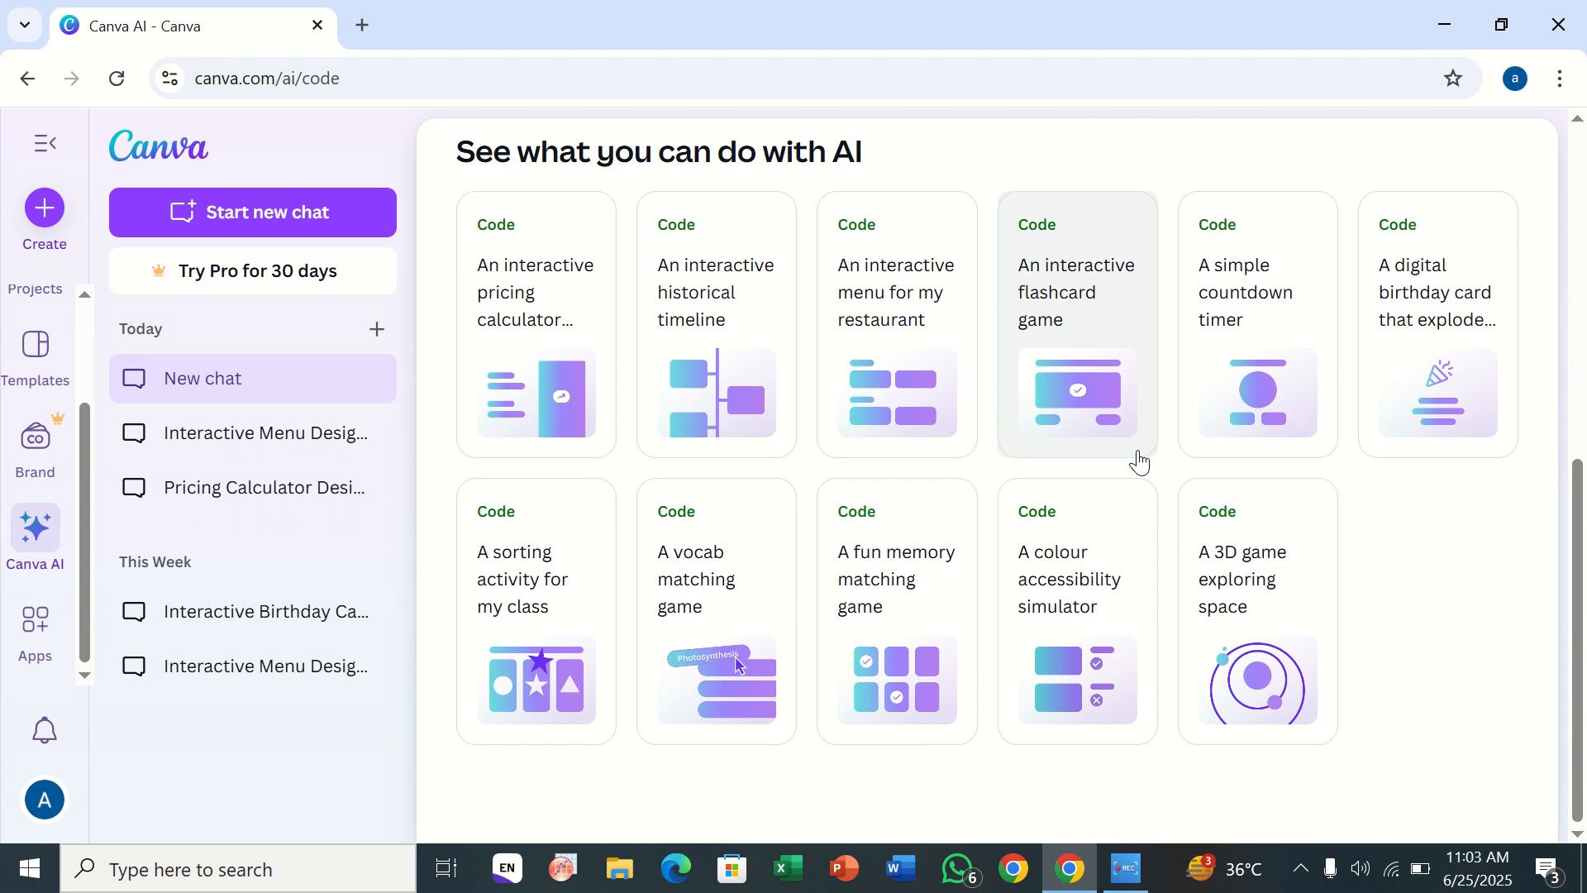
pyautogui.scroll(1, 1134, 460)
pyautogui.scroll(2, 1139, 461)
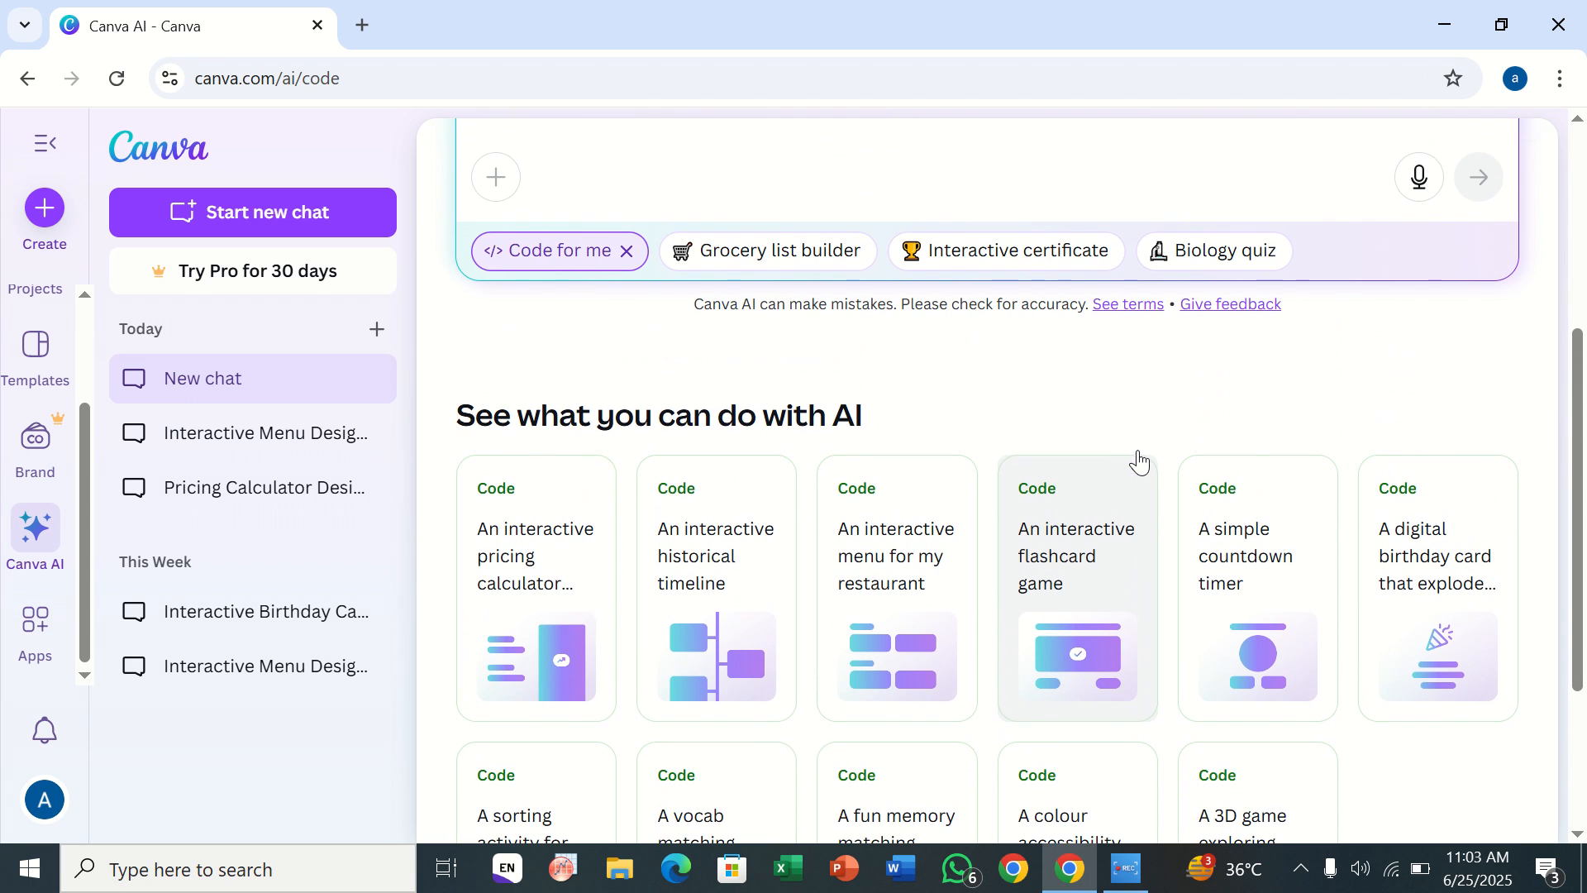
pyautogui.scroll(1, 1140, 460)
pyautogui.scroll(-1, 1141, 461)
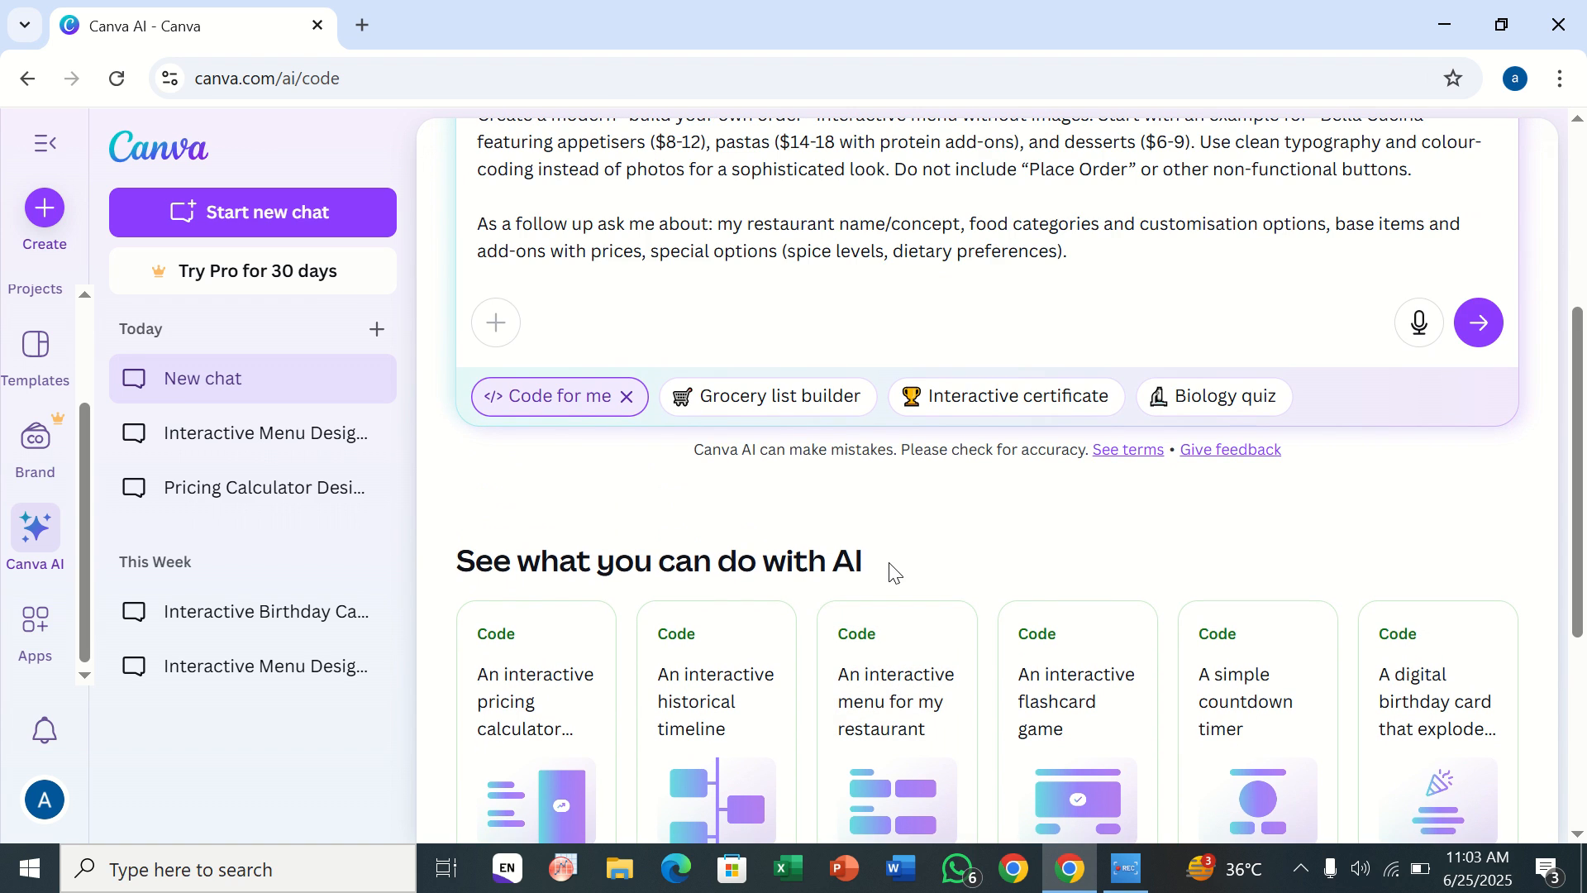
pyautogui.scroll(2, 893, 570)
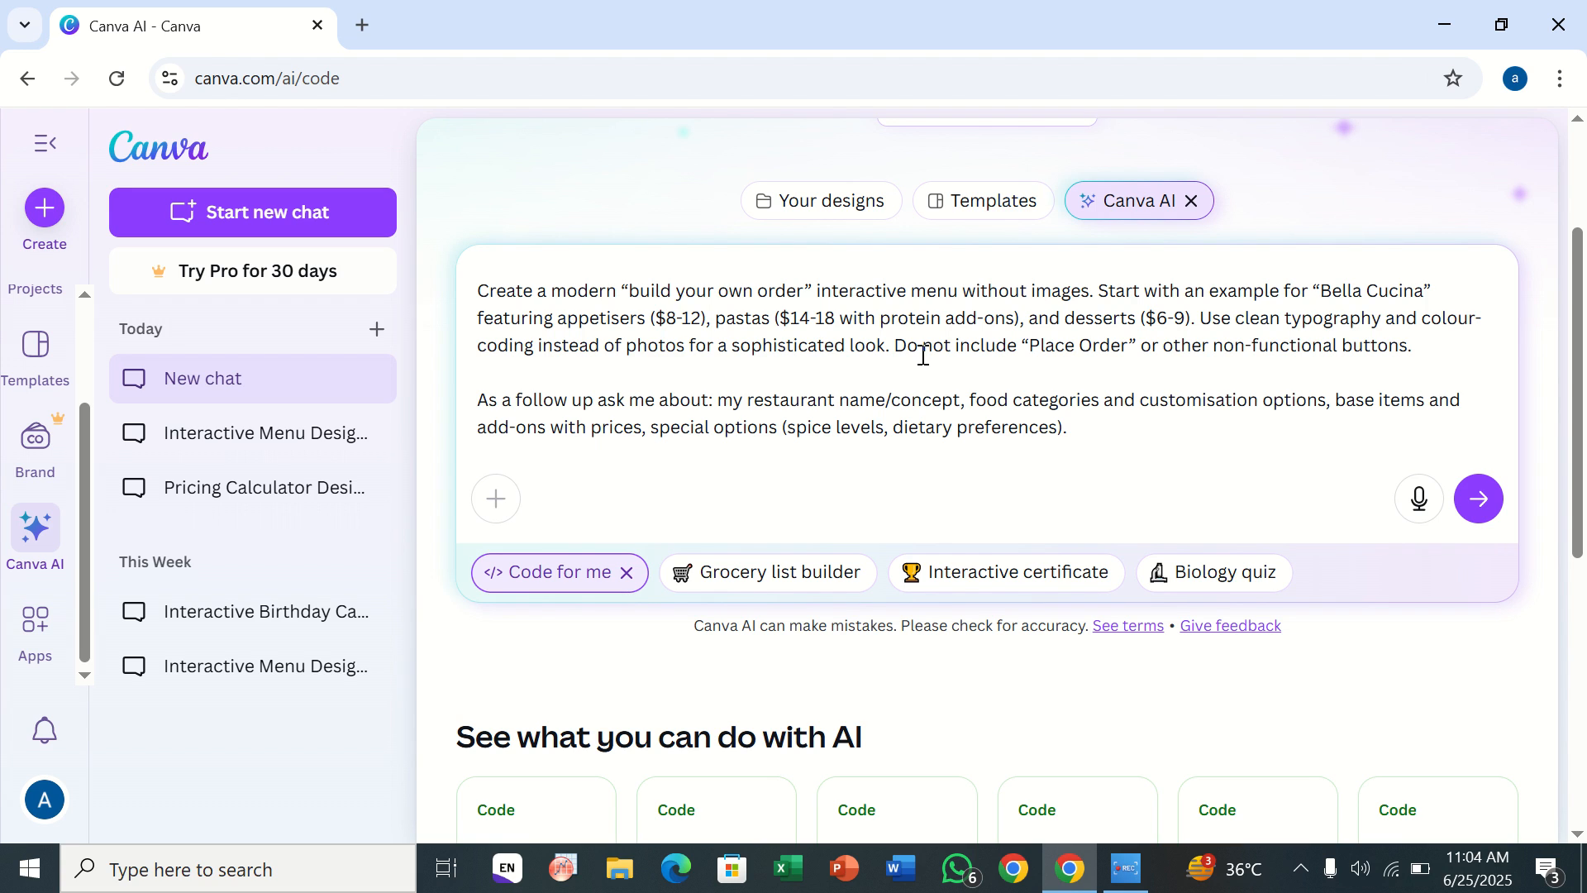
# - Replace "build your own order" in the prompt with "i am hungry" and submit it for code generation
pyautogui.click(805, 287)
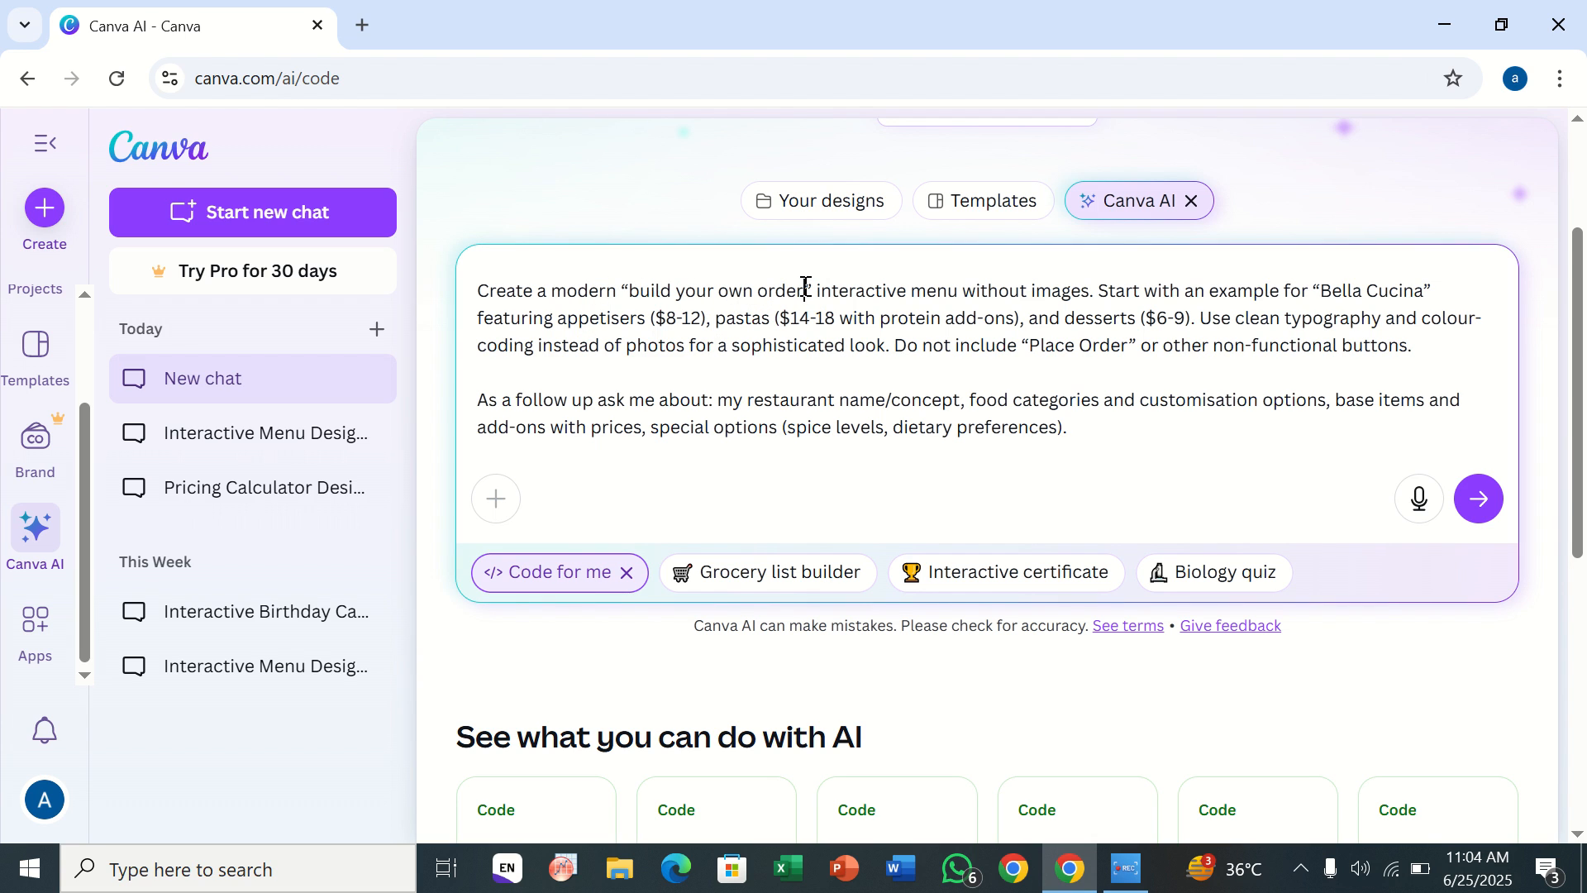
pyautogui.press('BackSpace')
pyautogui.press('BackSpace')
pyautogui.press('BackSpace')
pyautogui.press('BackSpace')
pyautogui.press('BackSpace')
pyautogui.press('BackSpace')
pyautogui.press('BackSpace')
pyautogui.press('BackSpace')
pyautogui.press('BackSpace')
pyautogui.press('BackSpace')
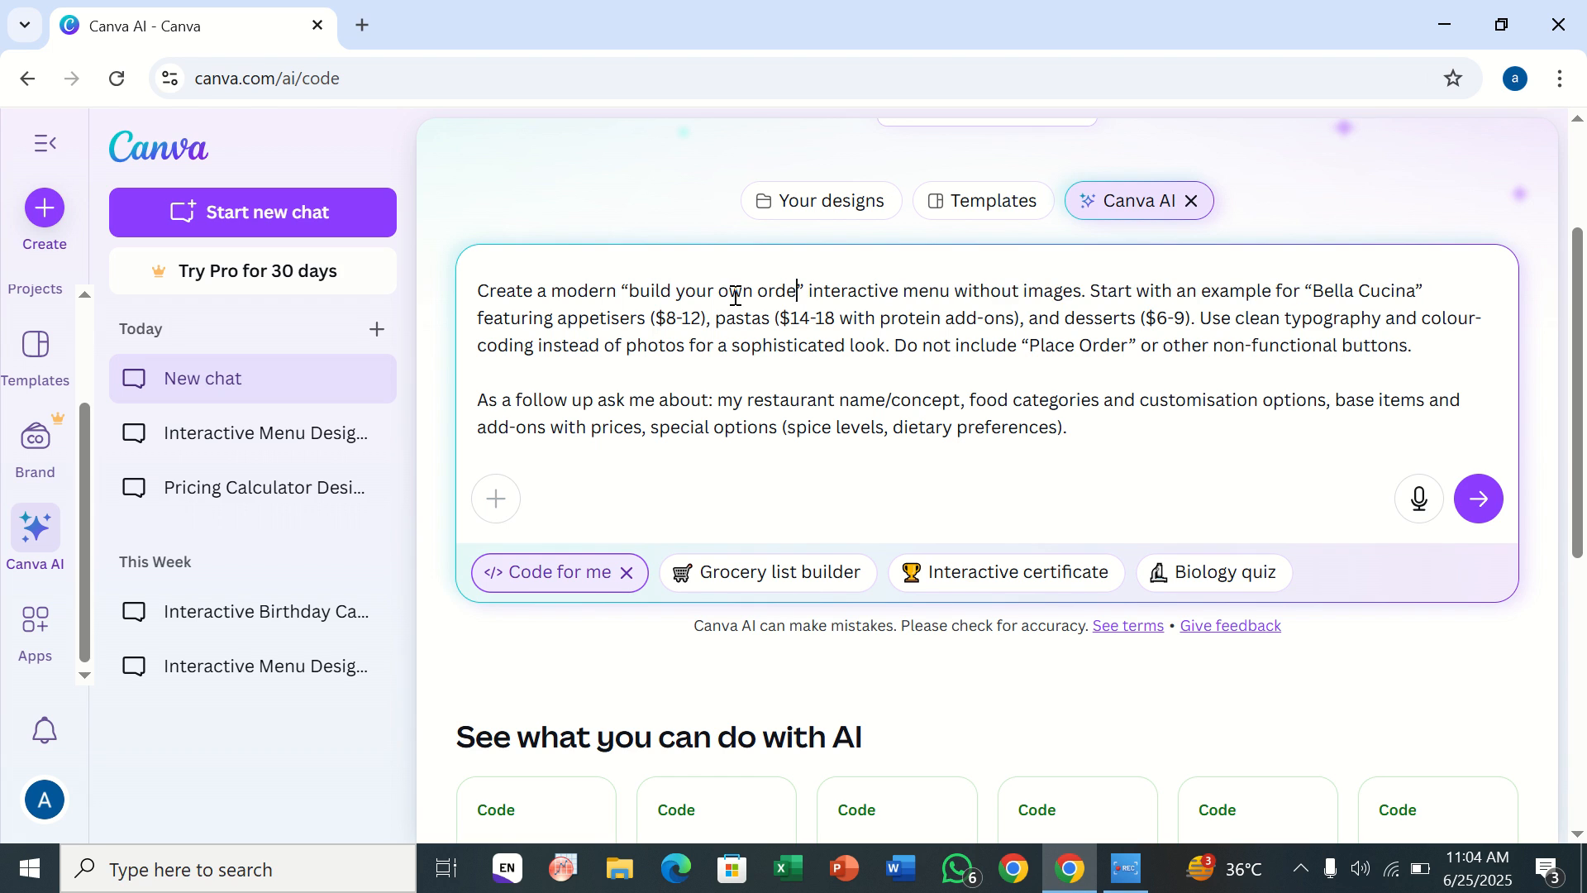
pyautogui.press('BackSpace')
pyautogui.press('BackSpace')
pyautogui.press('BackSpace')
pyautogui.press('BackSpace')
pyautogui.press('BackSpace')
pyautogui.press('BackSpace')
pyautogui.press('BackSpace')
pyautogui.press('BackSpace')
pyautogui.press('BackSpace')
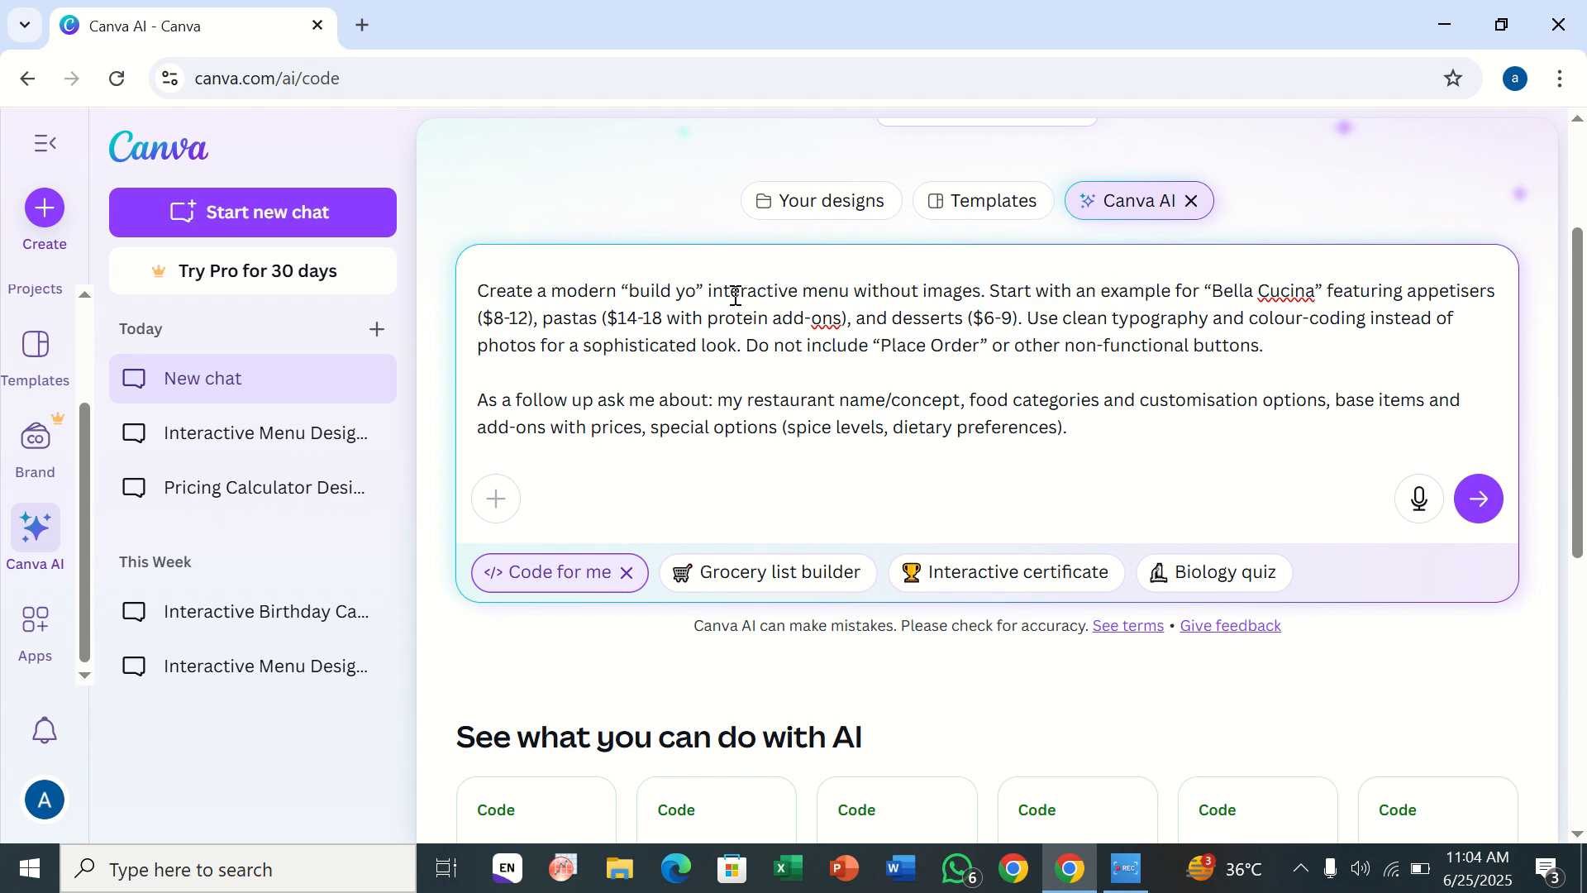
pyautogui.press('BackSpace')
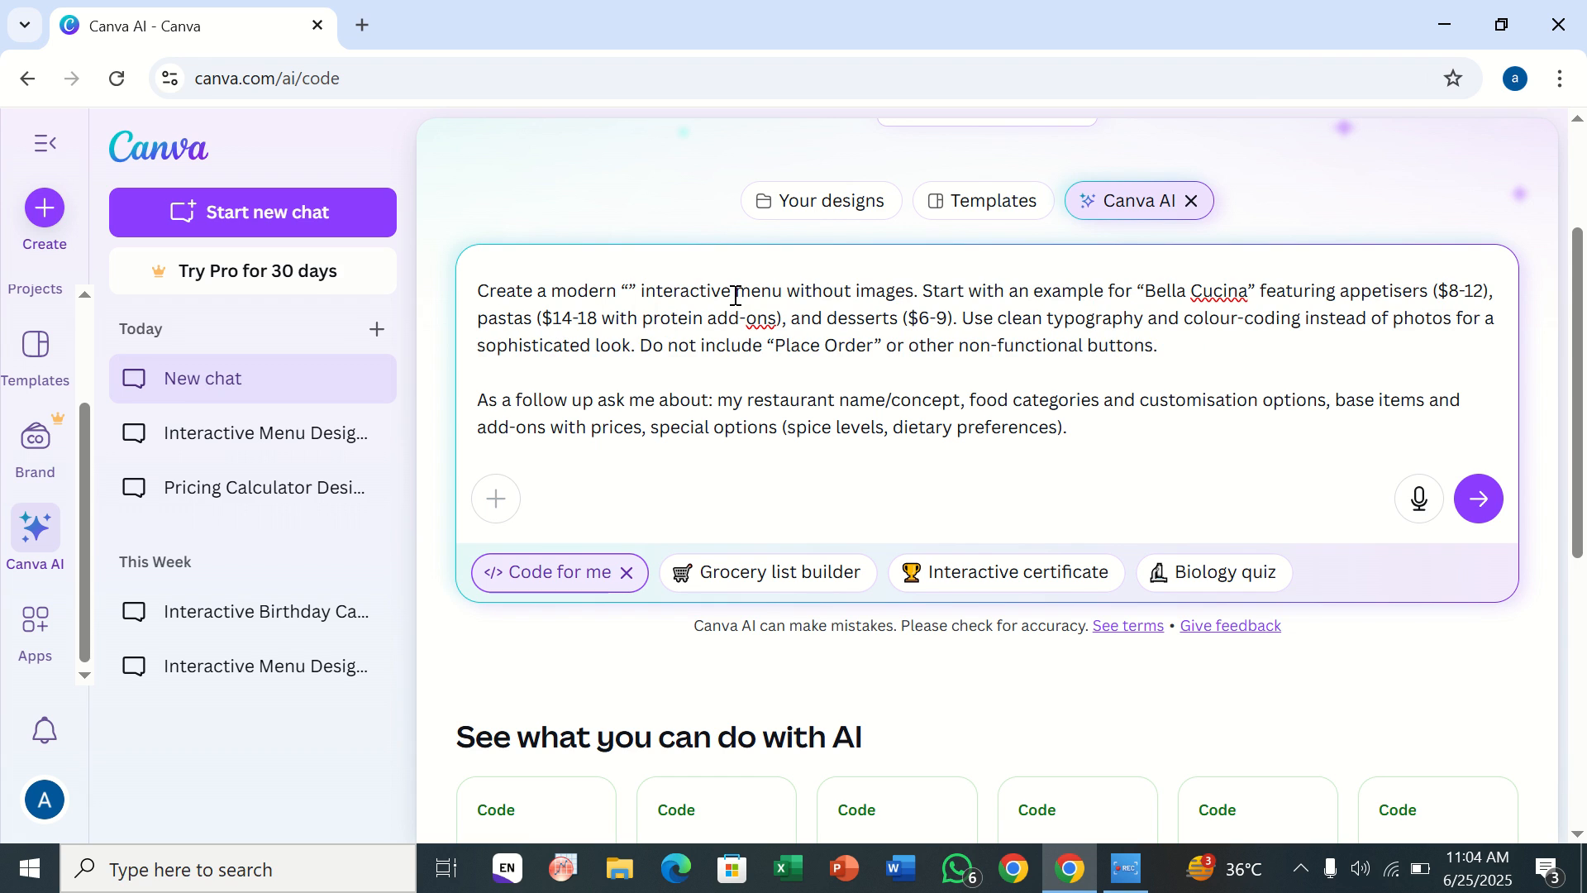
pyautogui.write('i am')
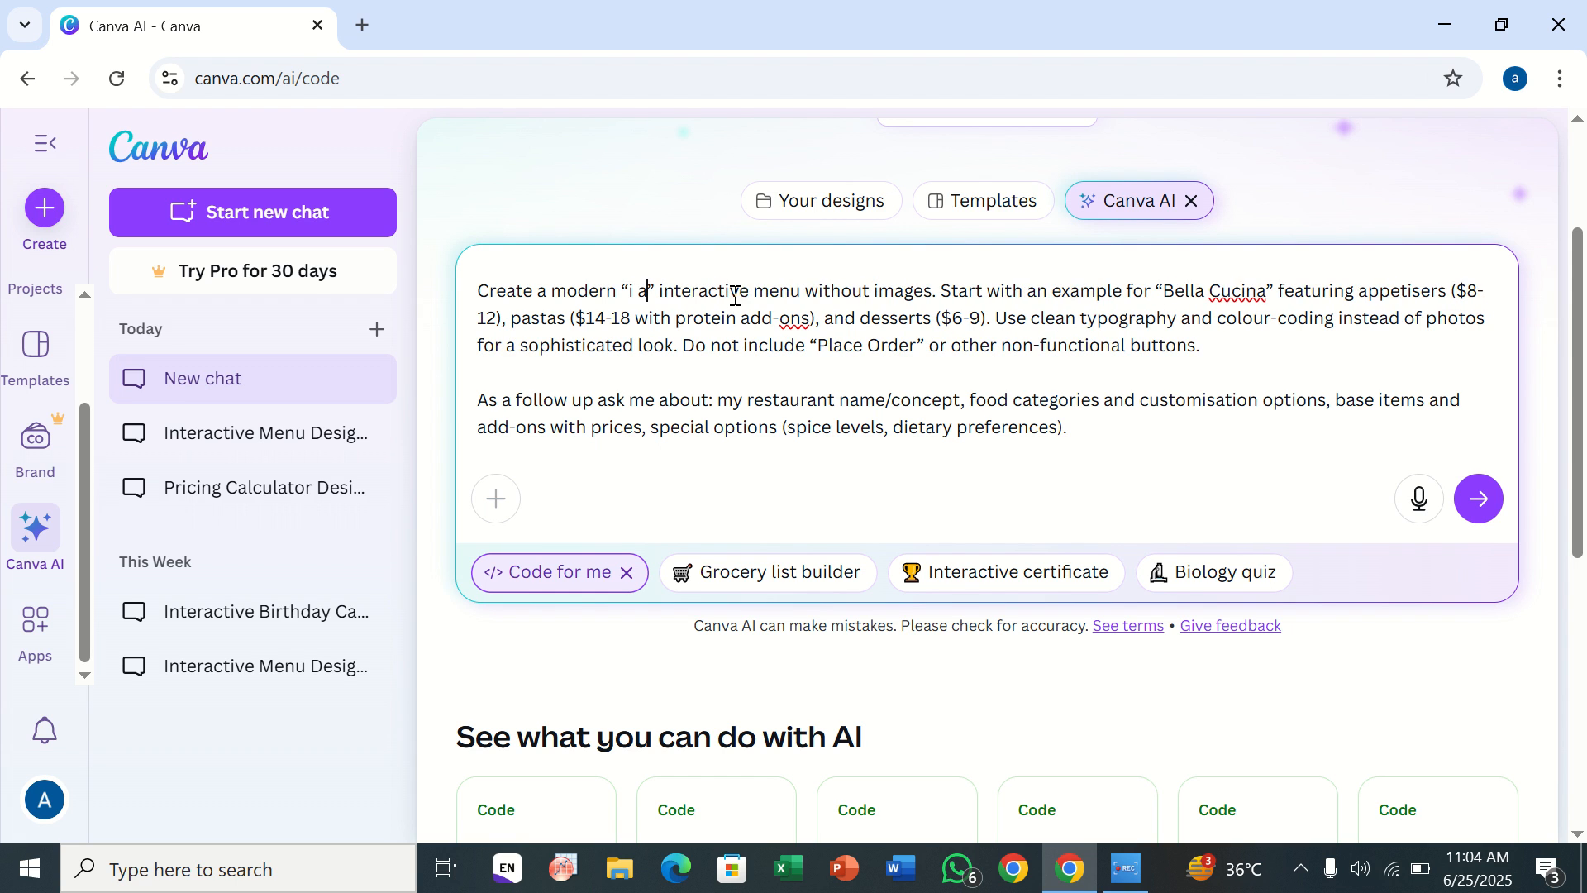
pyautogui.write(' hungry')
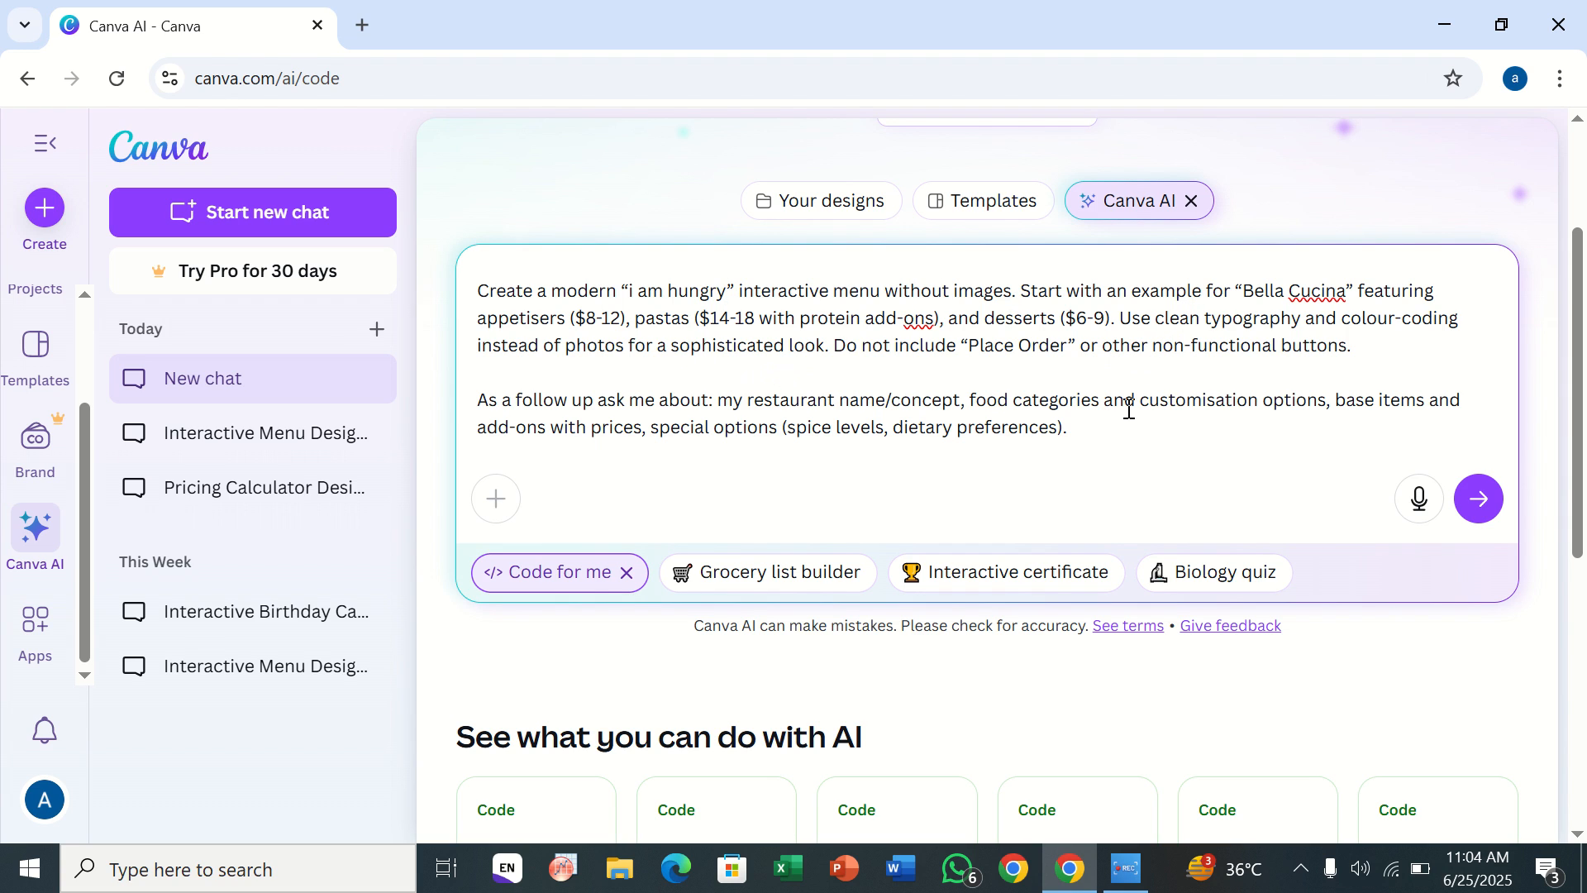
pyautogui.click(1481, 504)
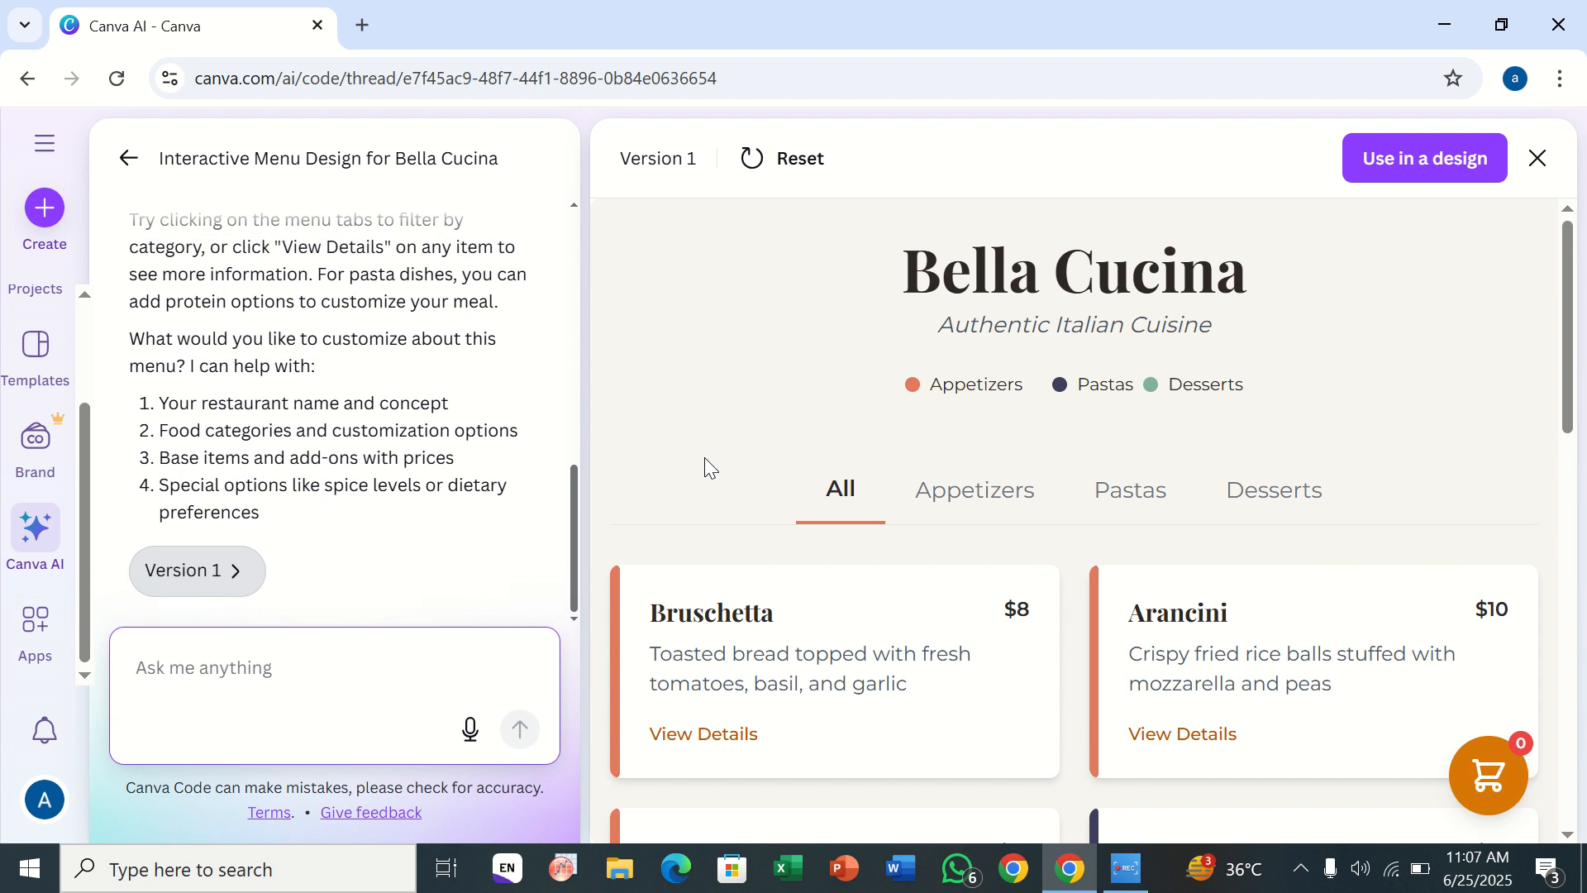
# - Examine the generated Bella Cucina menu by filtering to Appetizers, Pastas, Desserts and All, and review the full list of dishes
pyautogui.scroll(-1, 707, 465)
pyautogui.scroll(1, 704, 458)
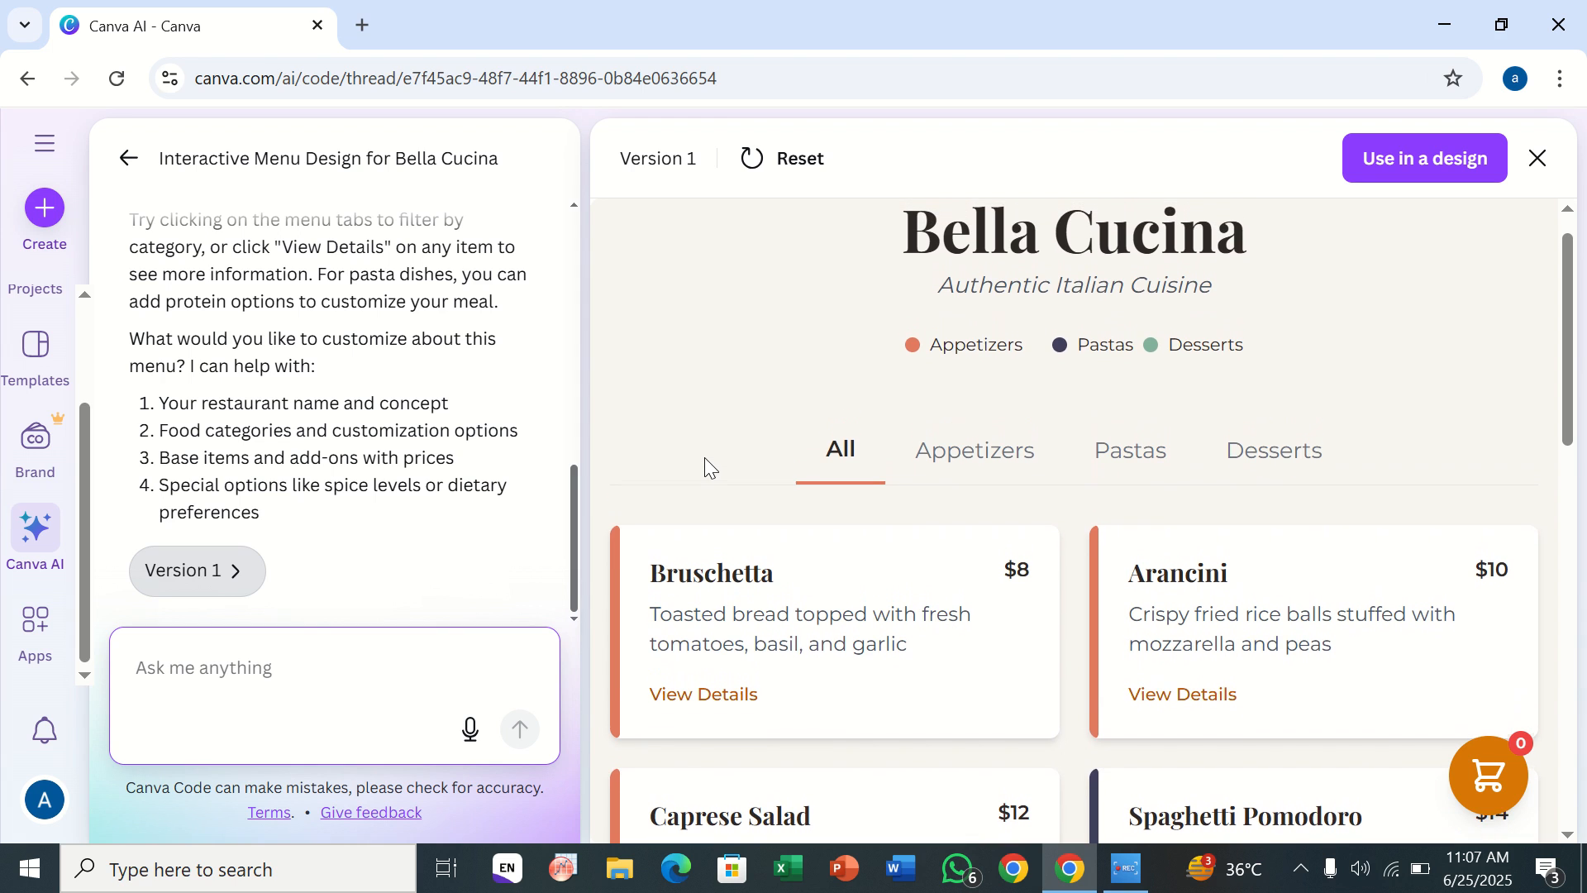
pyautogui.scroll(-1, 704, 458)
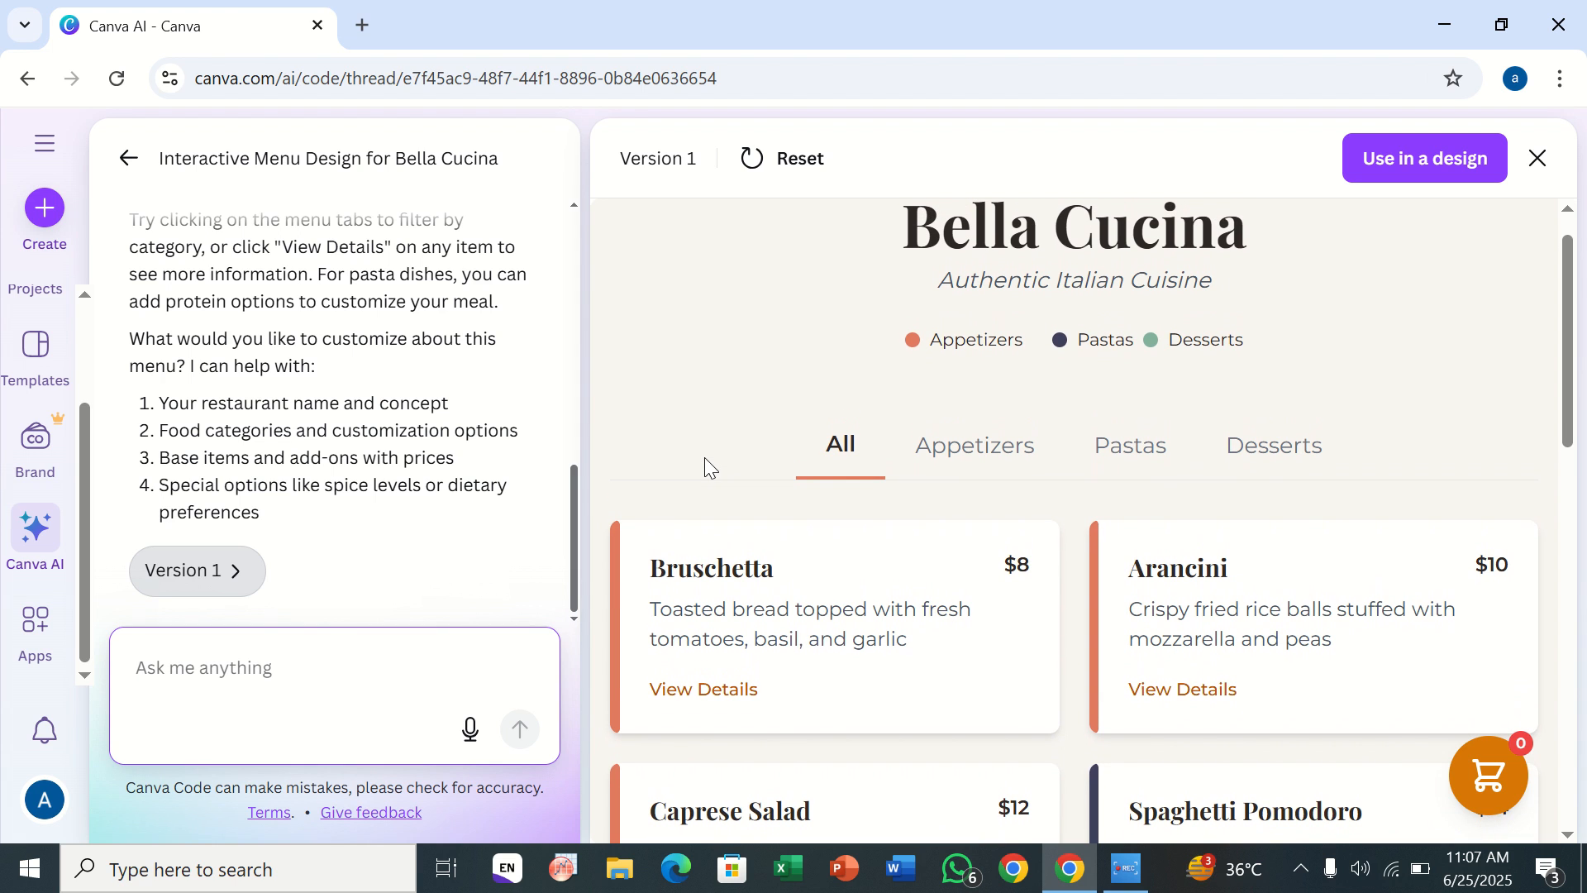
pyautogui.scroll(-1, 704, 458)
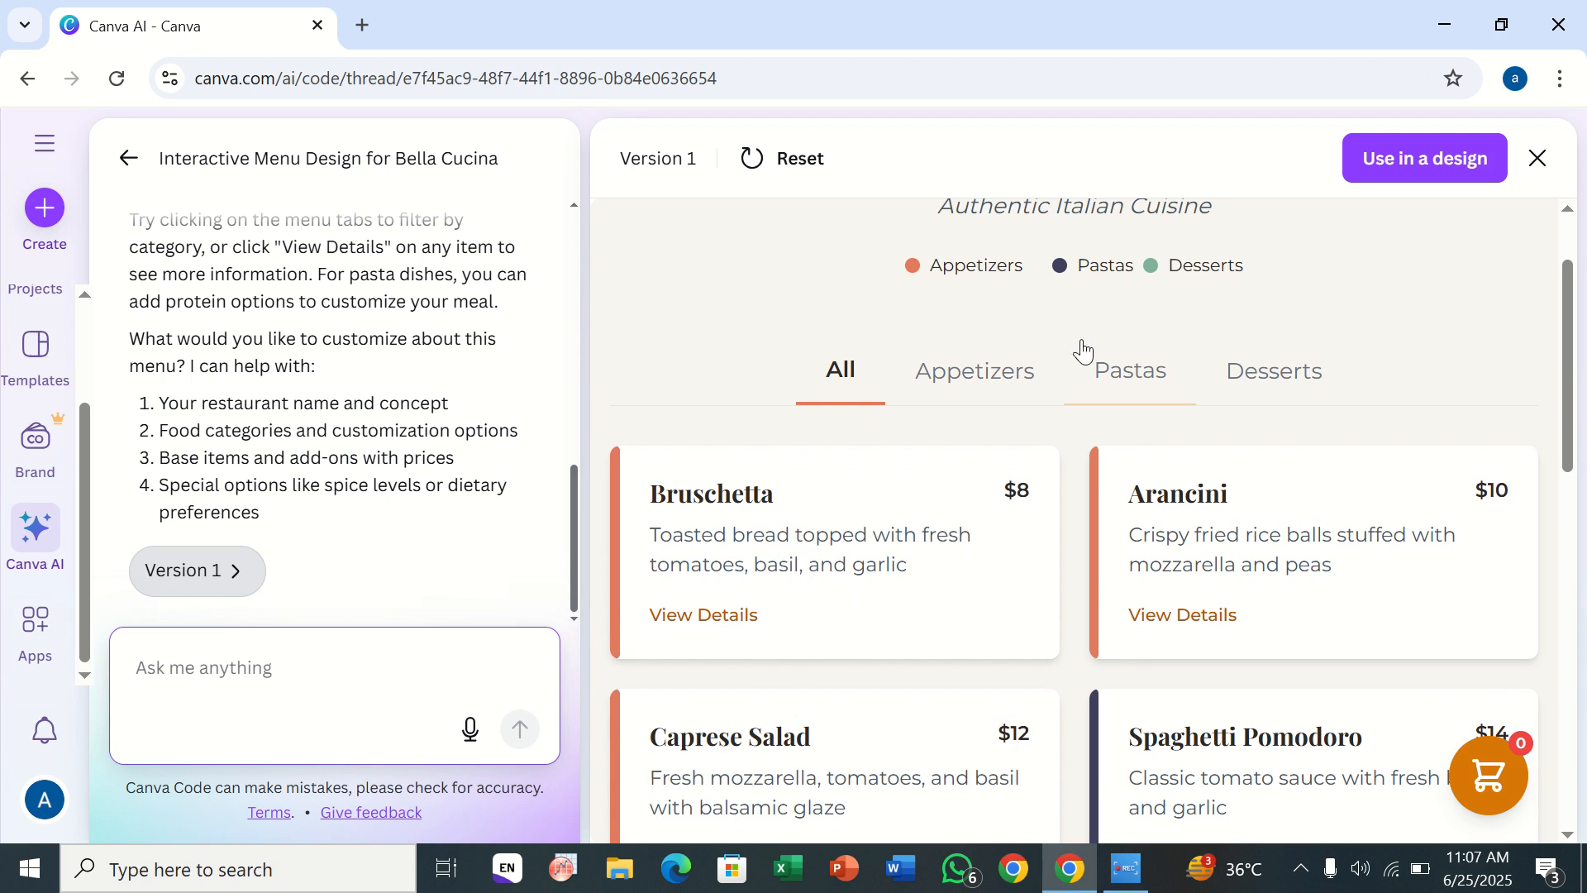
pyautogui.click(1032, 363)
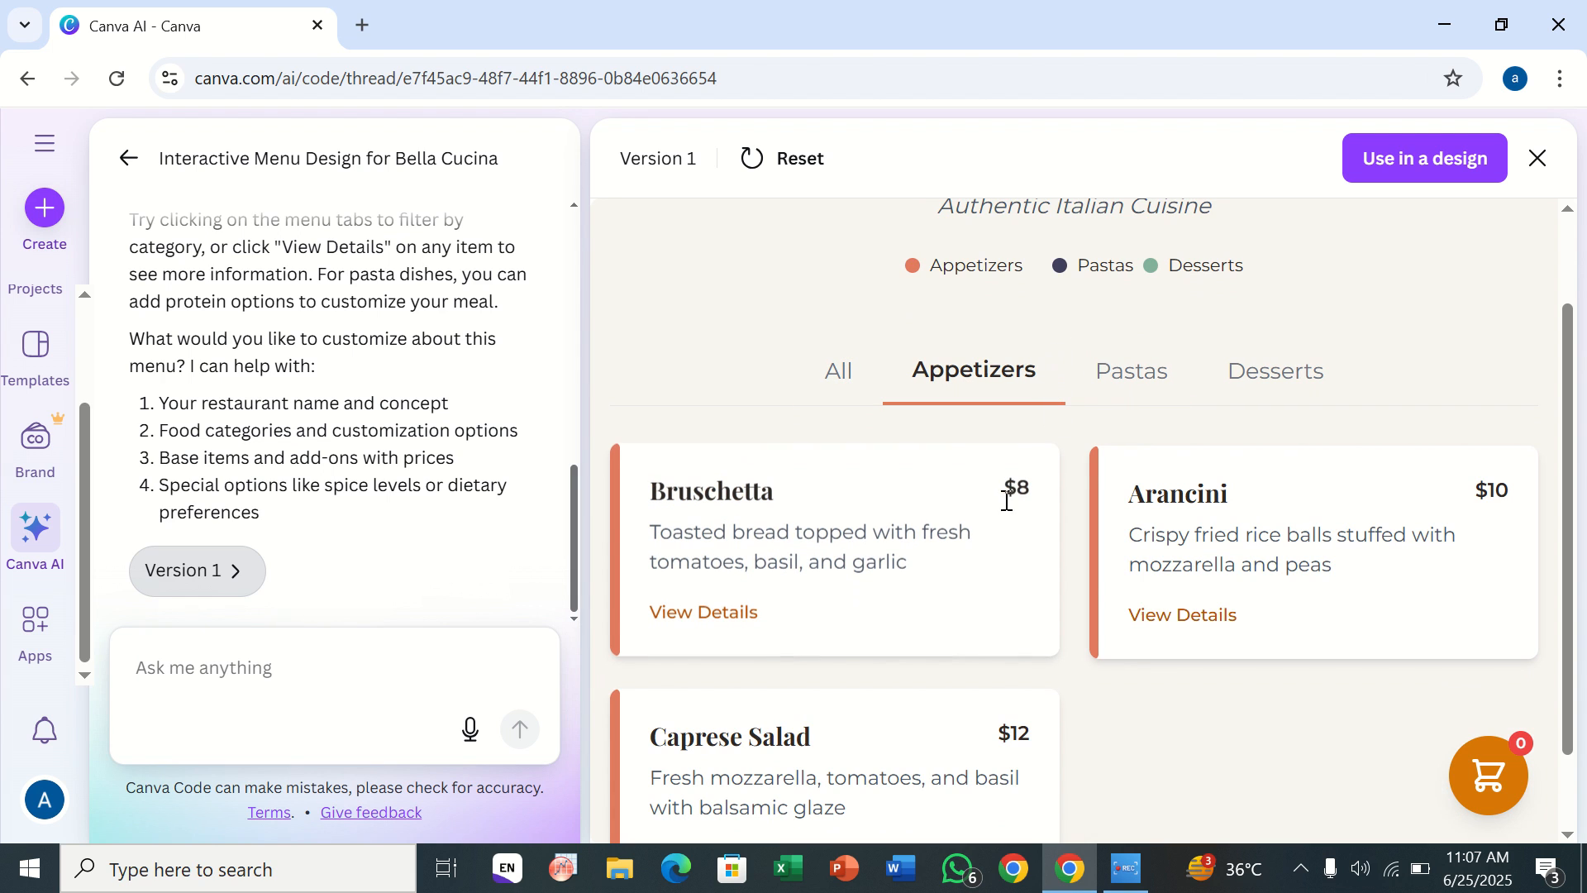
pyautogui.click(1127, 392)
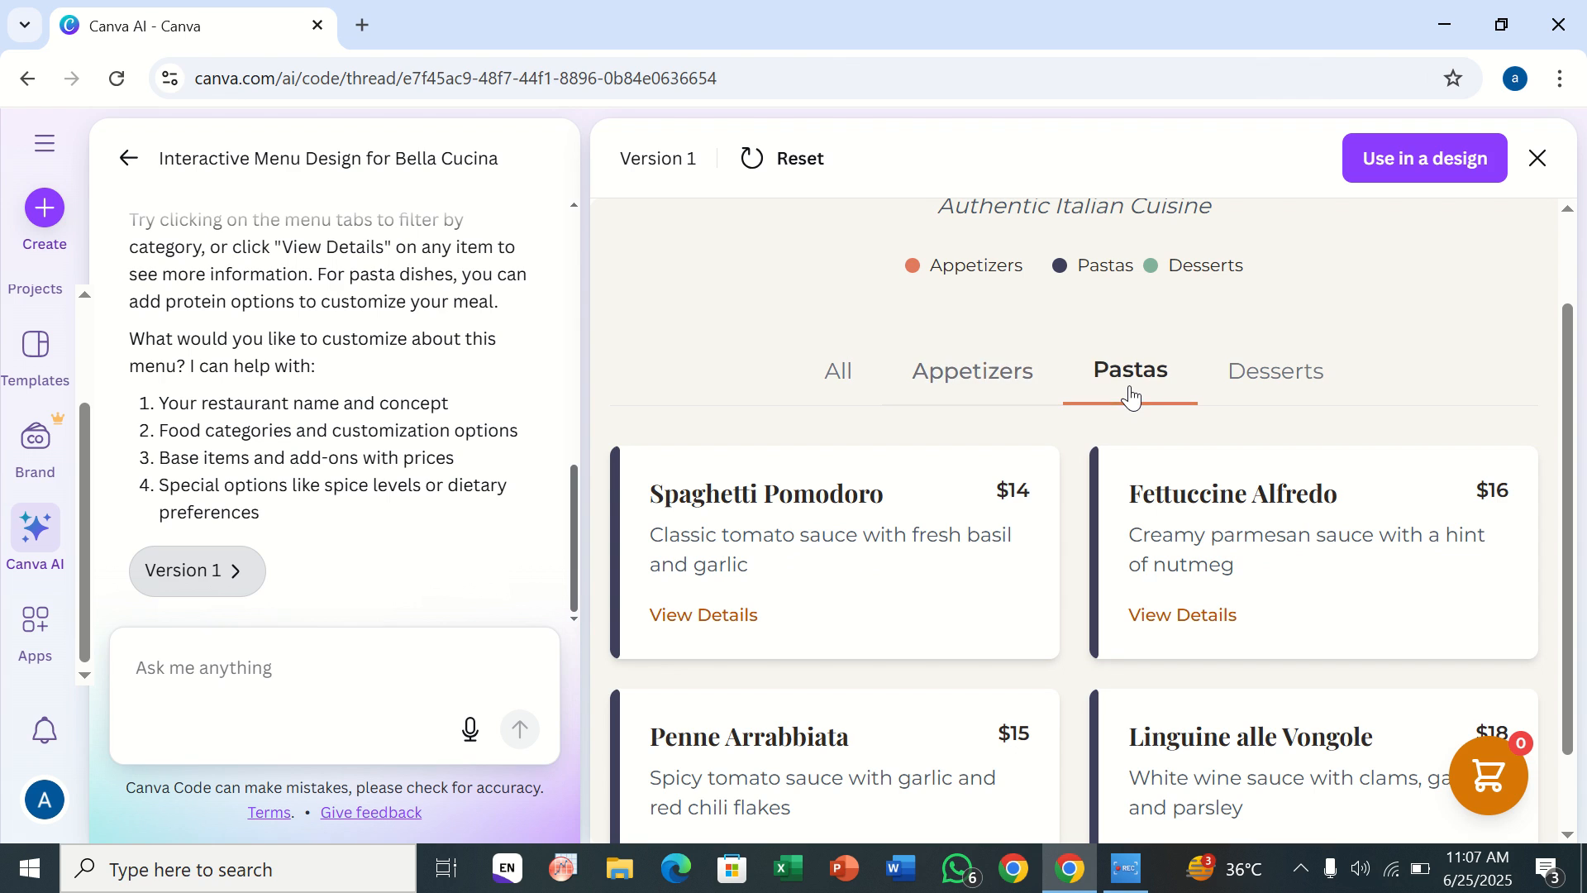
pyautogui.click(1220, 401)
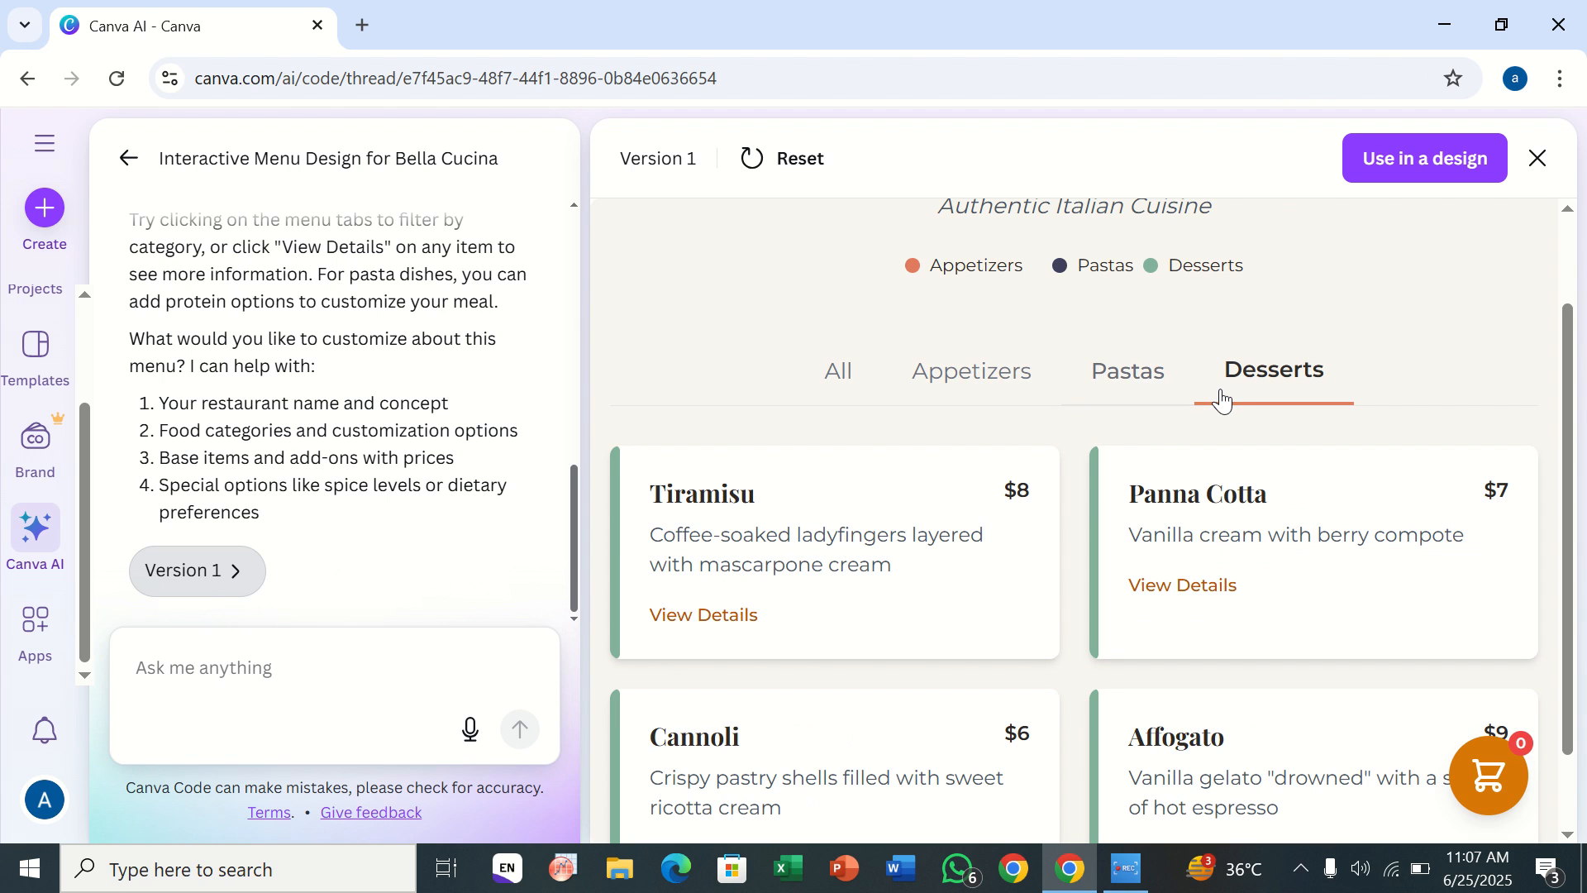
pyautogui.click(847, 382)
pyautogui.scroll(-8, 849, 382)
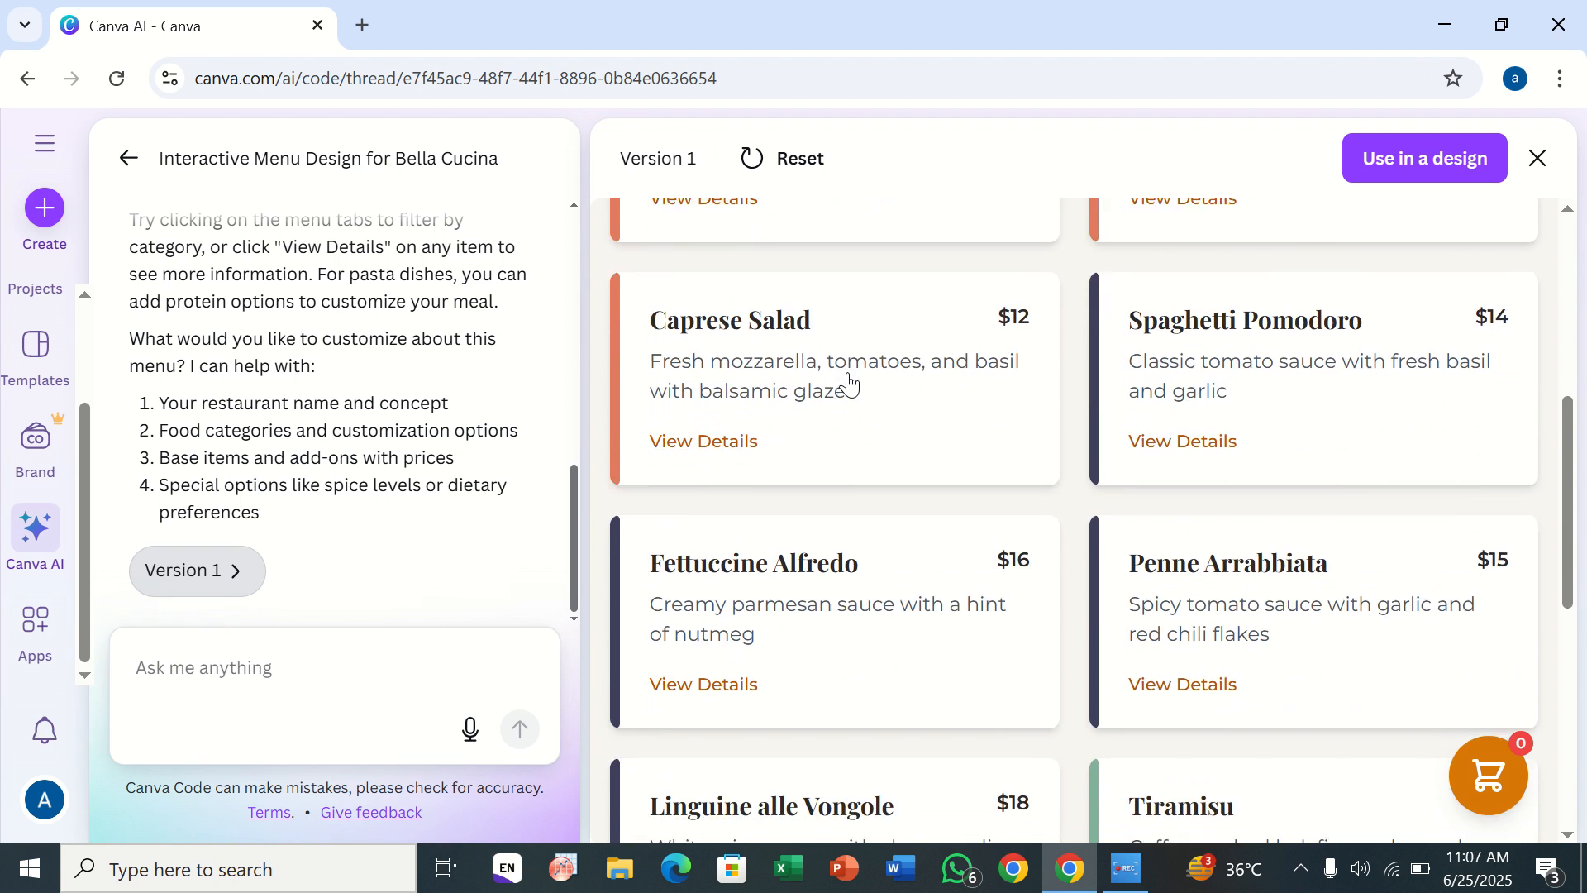
pyautogui.scroll(-5, 848, 382)
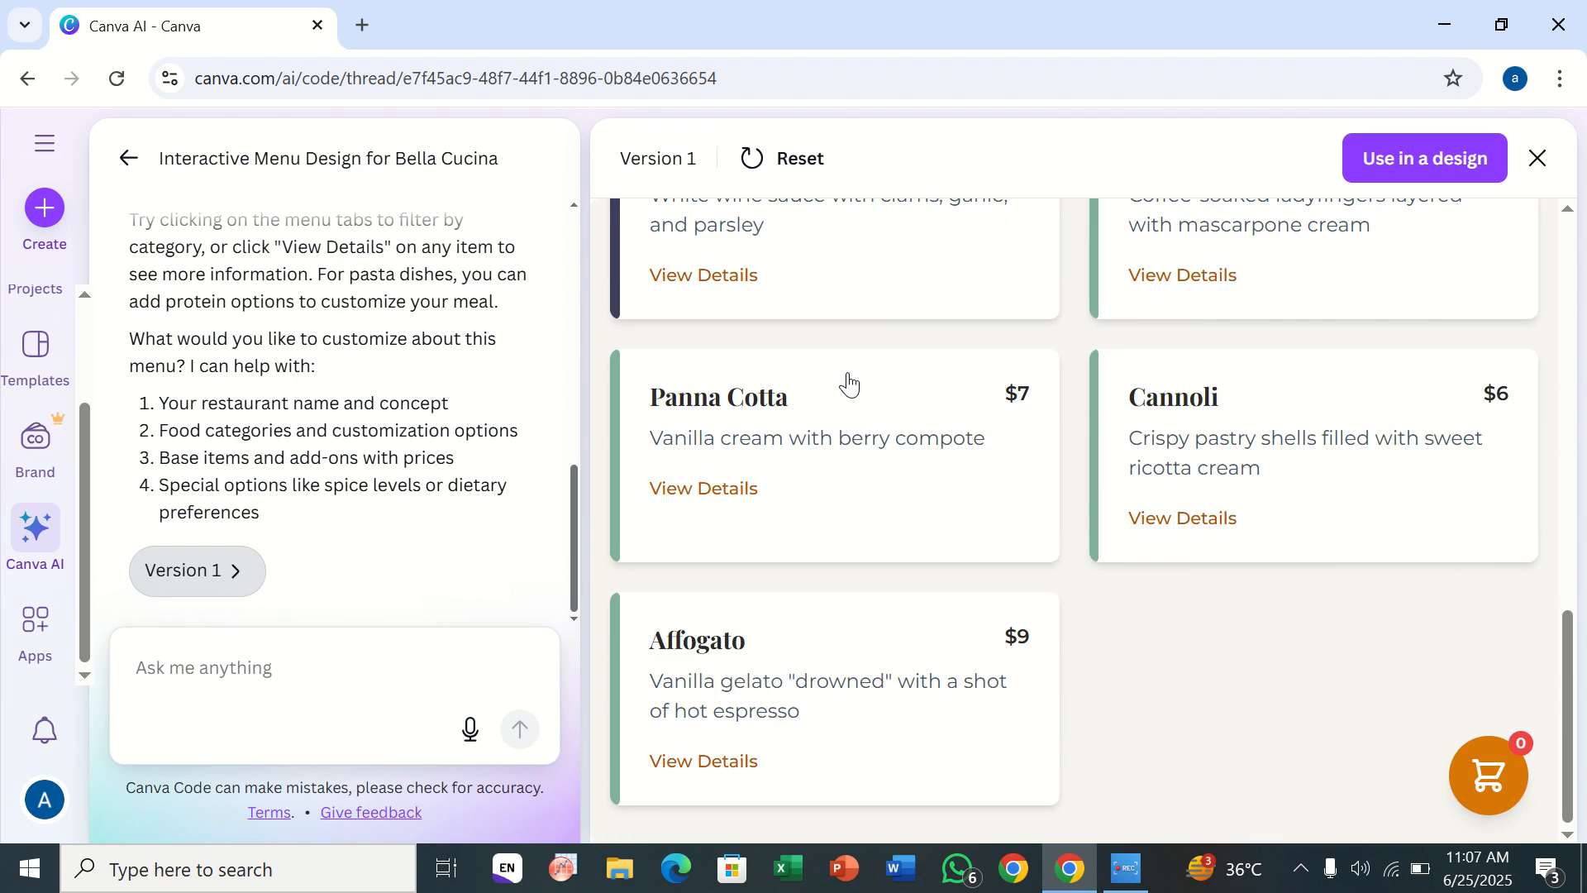
pyautogui.scroll(13, 825, 336)
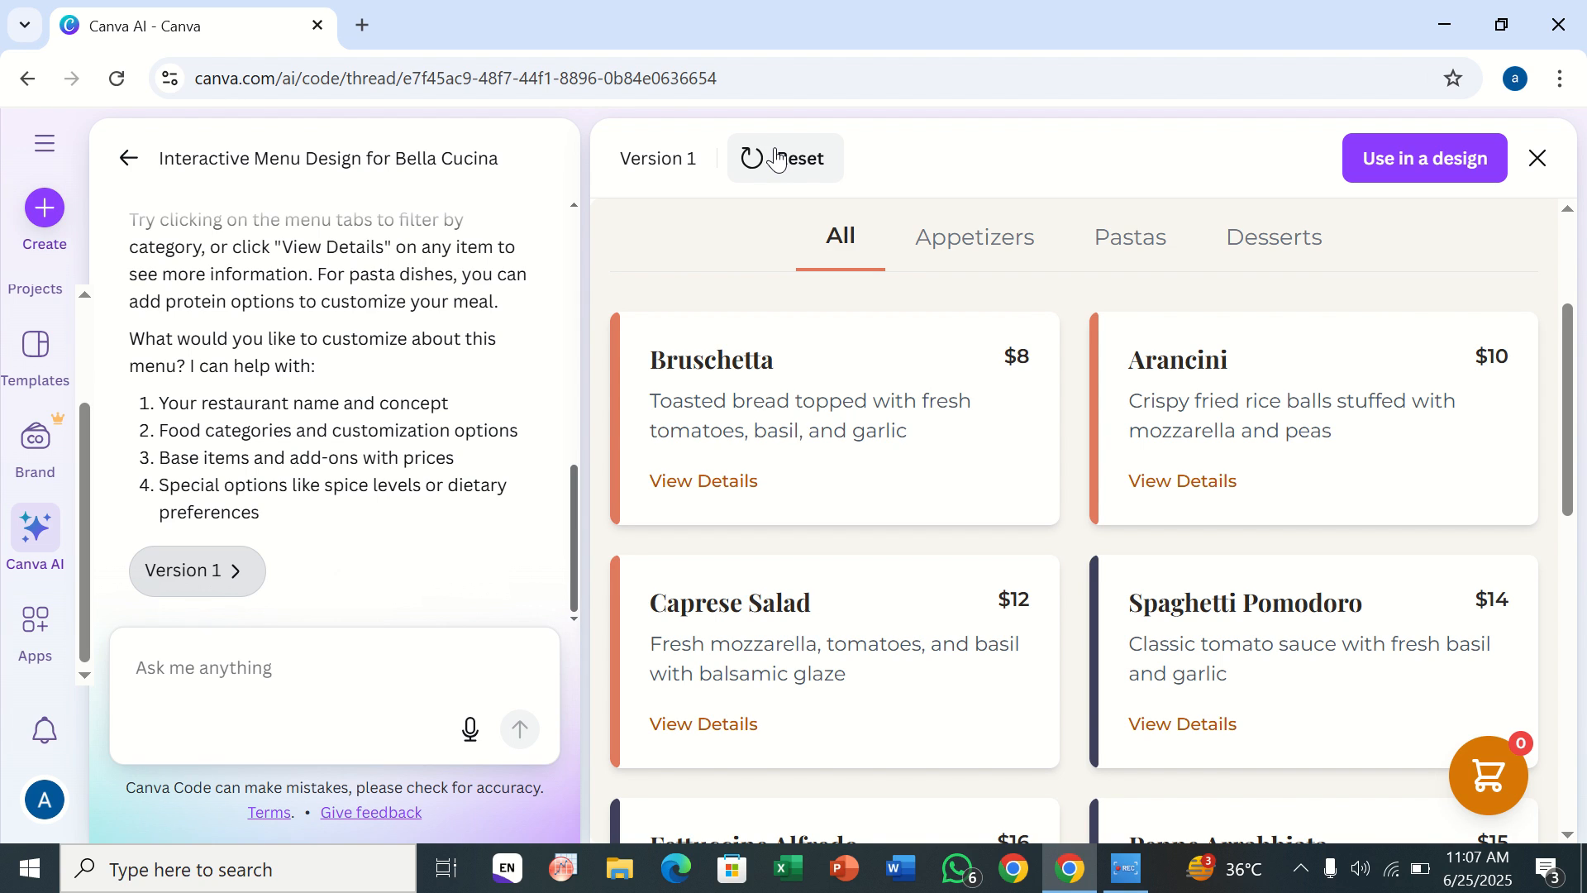
# - Use the generated menu in a new Whiteboard design and select the embedded menu on the canvas
pyautogui.click(1373, 173)
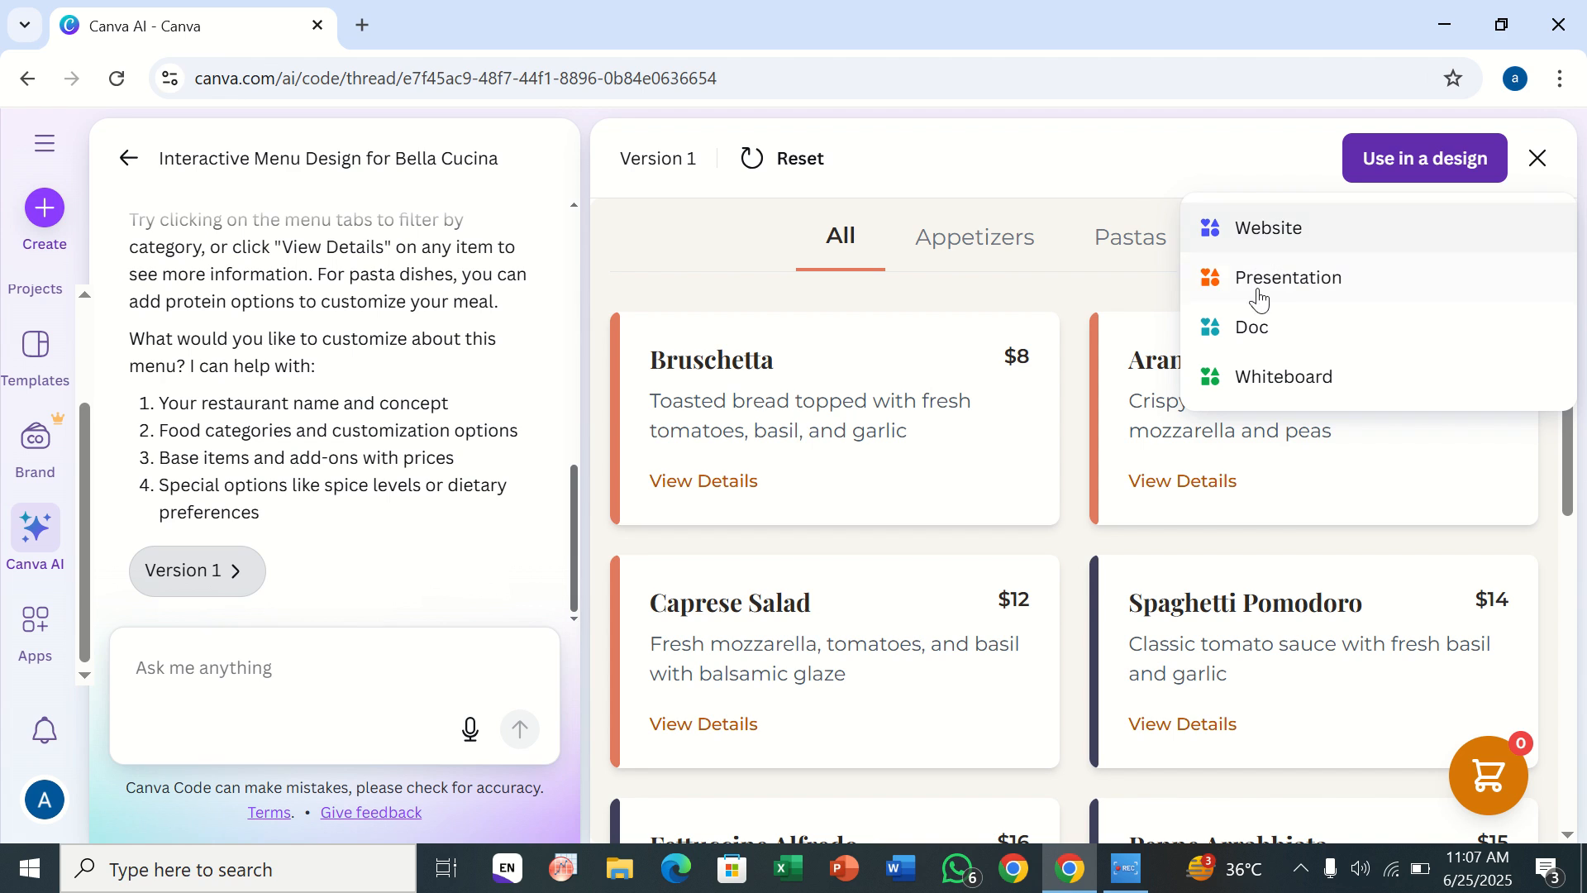
pyautogui.click(1243, 380)
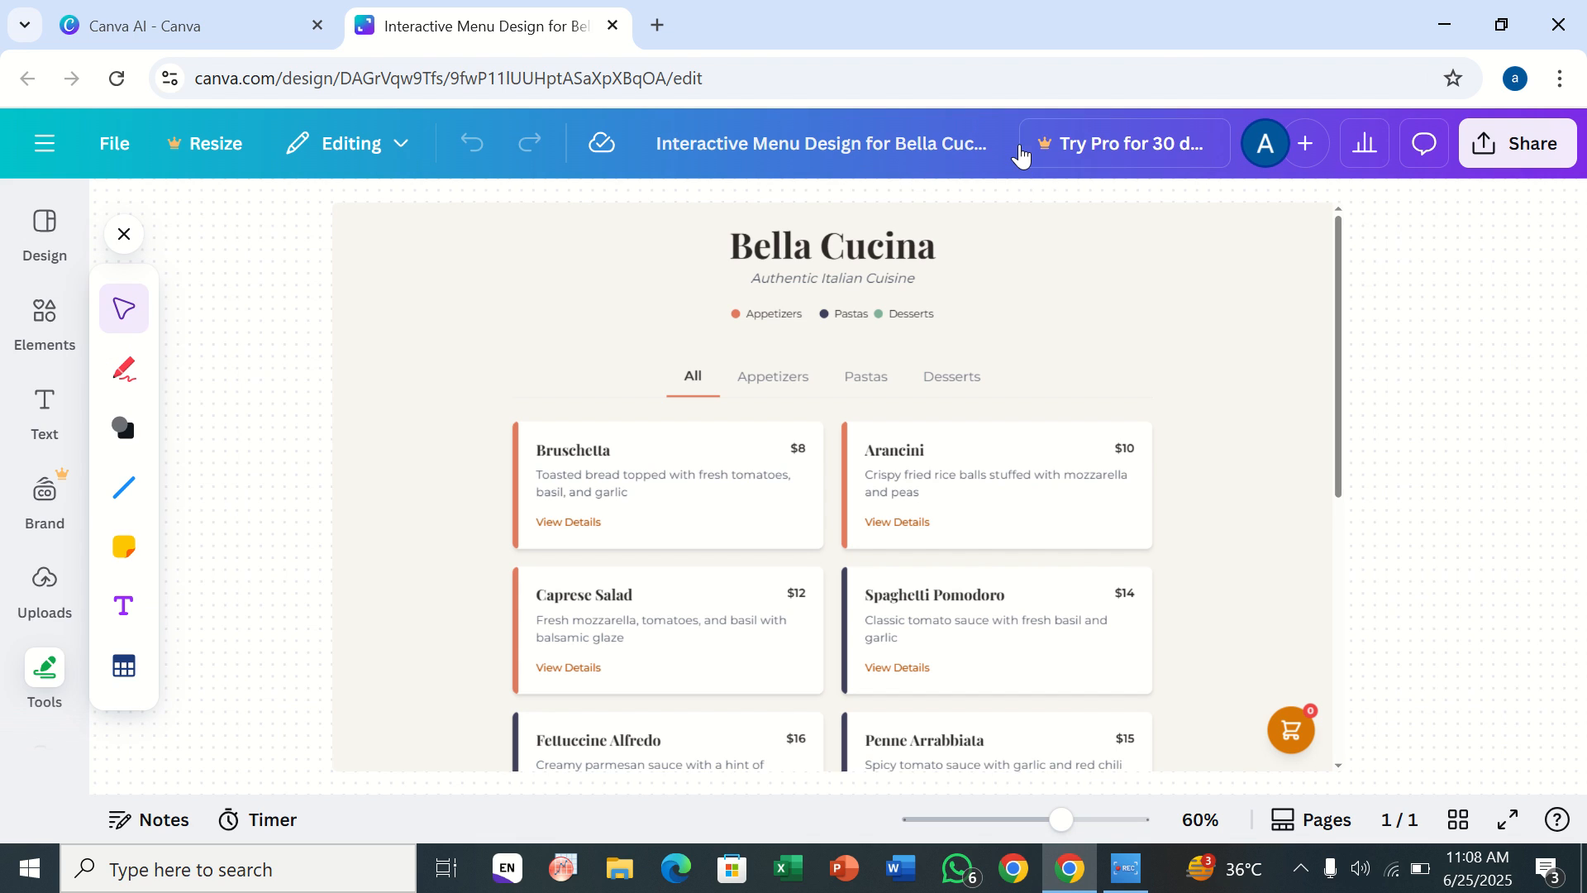
pyautogui.click(807, 538)
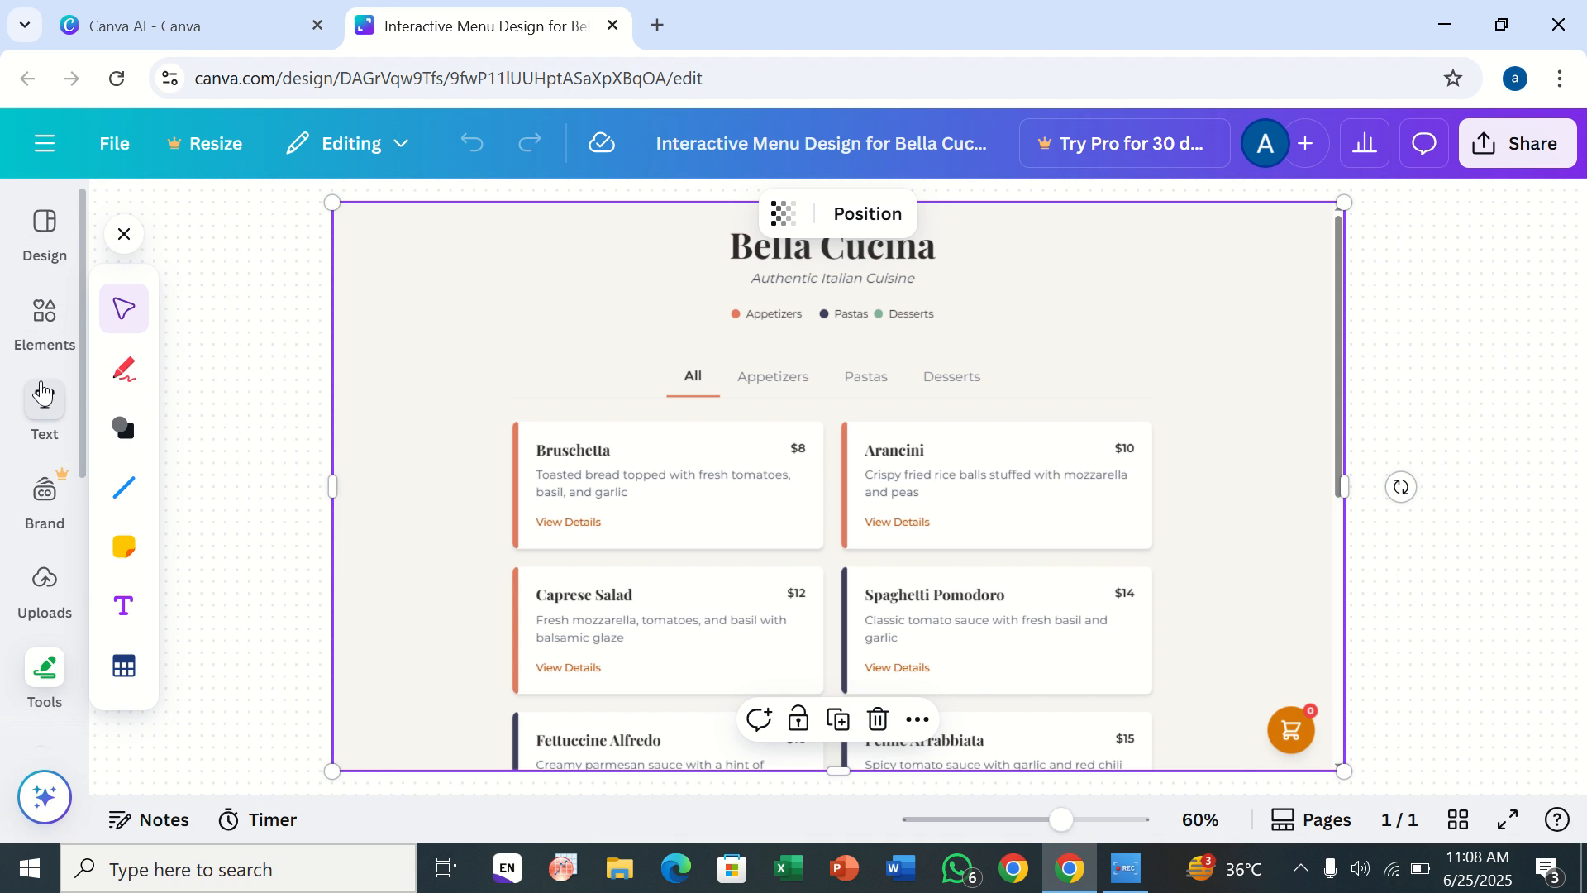
pyautogui.scroll(-2, 33, 657)
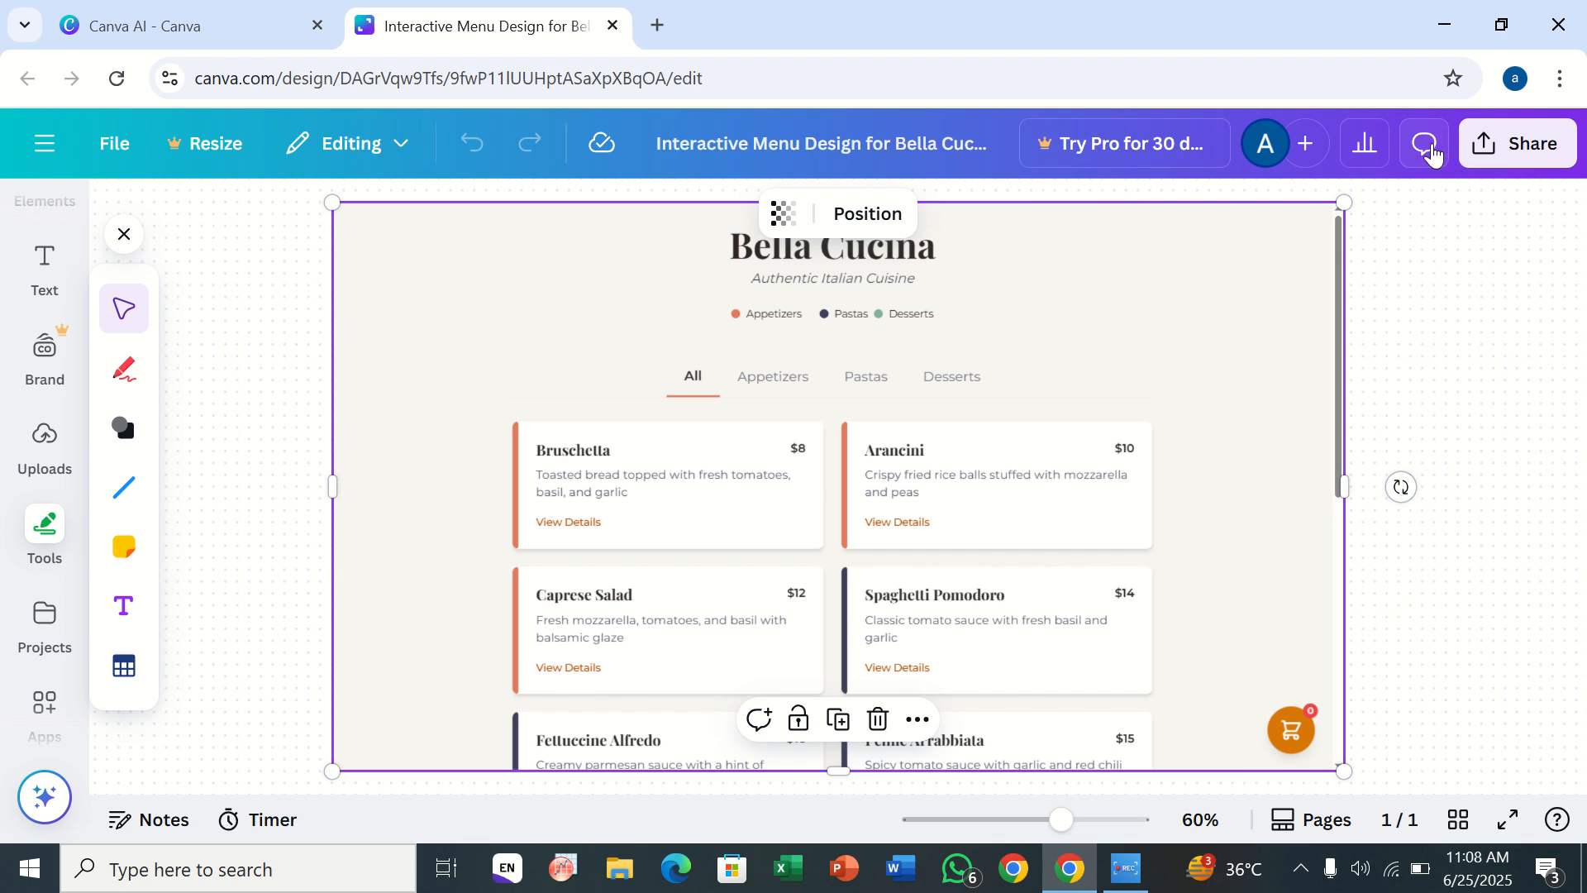
# - Review the whiteboard's sharing options and download settings, and close them without downloading
pyautogui.click(1476, 158)
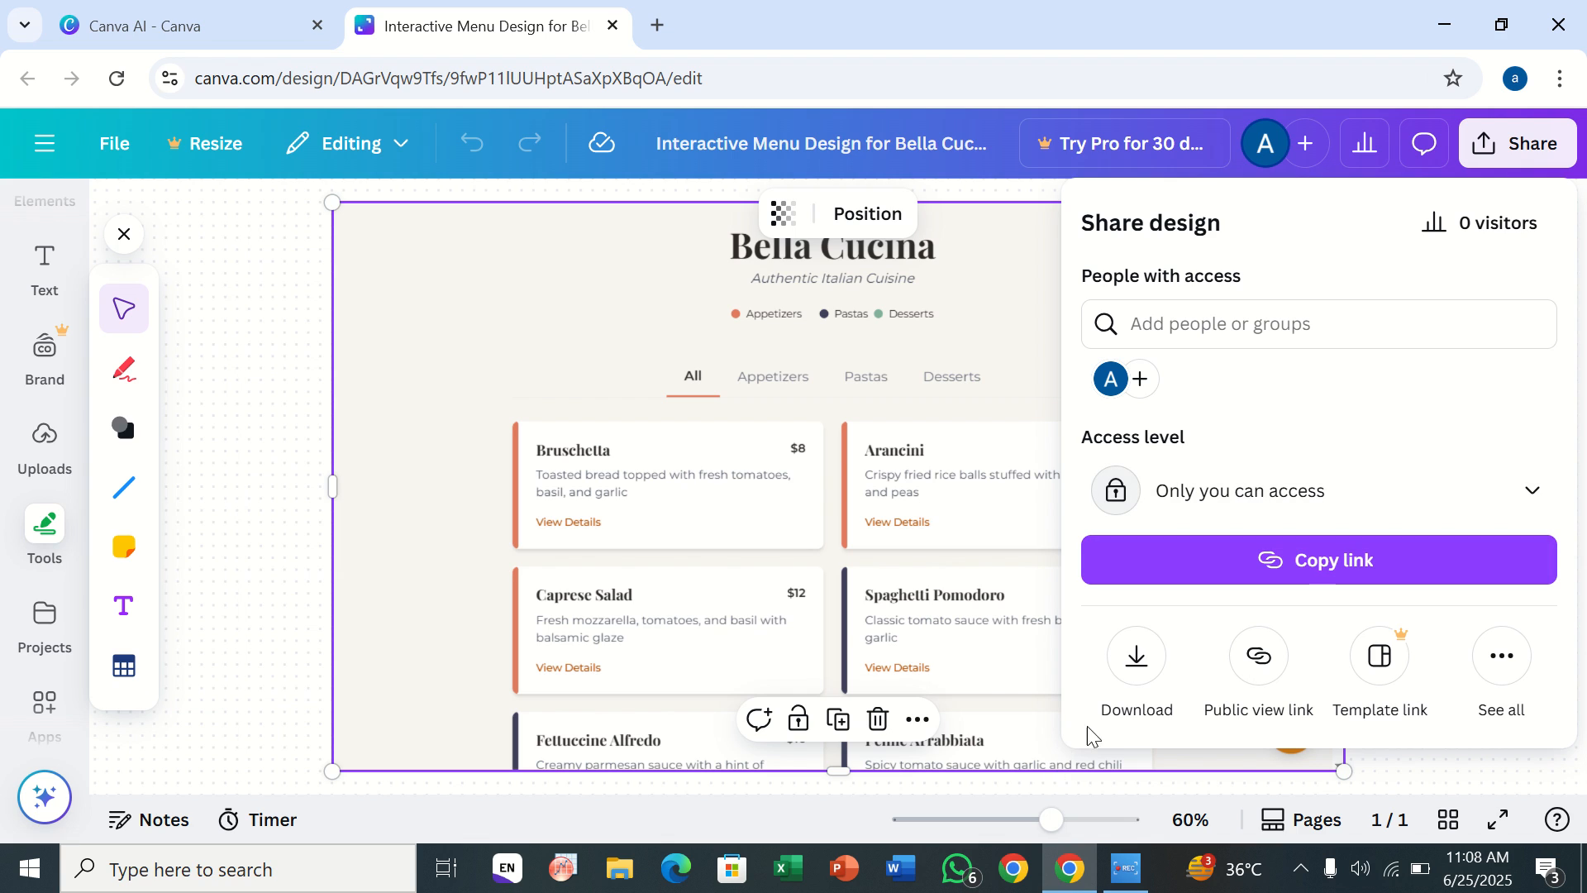
pyautogui.click(1137, 665)
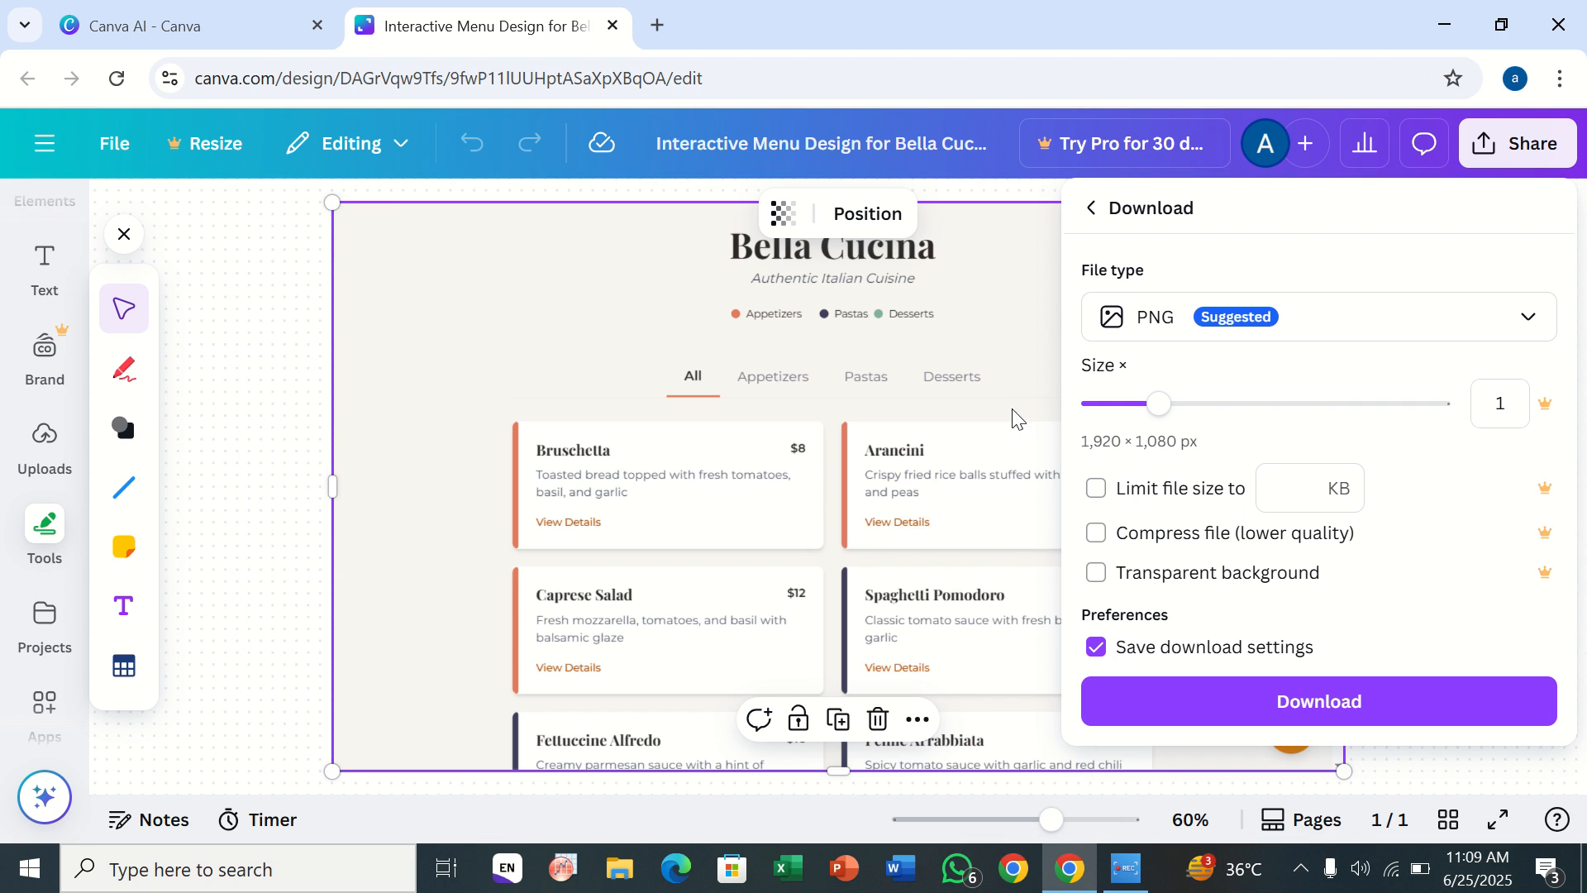
pyautogui.click(1093, 216)
pyautogui.click(1033, 238)
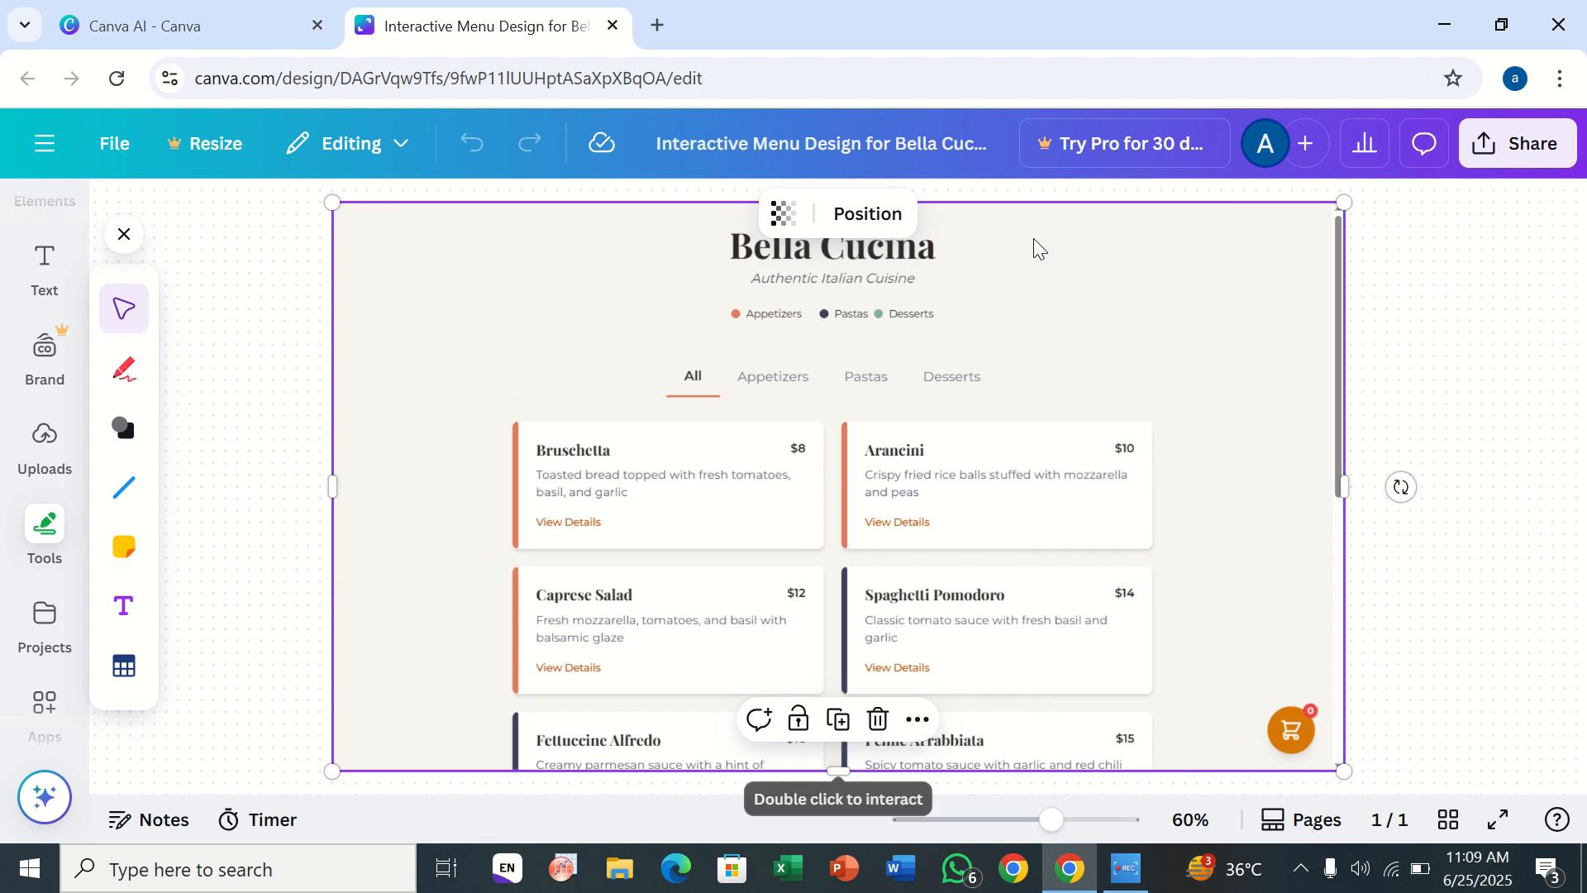